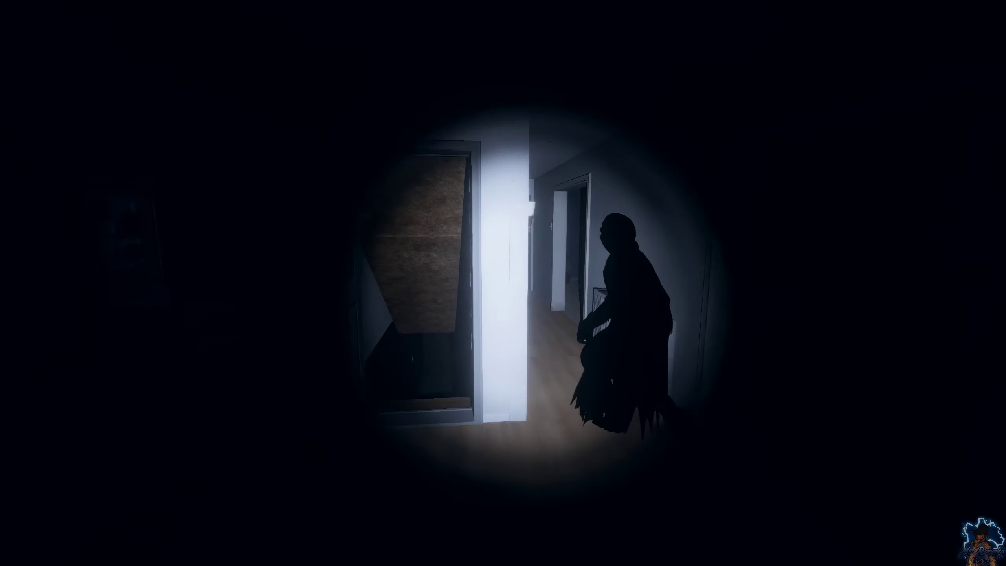
Look along the hallway toward the open doorway before returning to the Server Lobby.
drag(502, 283, 315, 283)
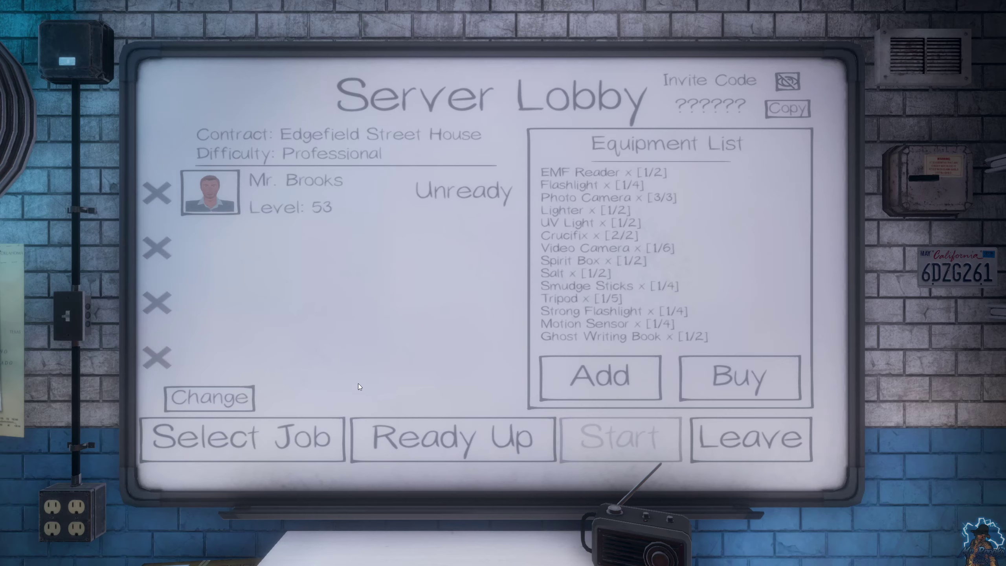
Select the Edgefield Street House contract, ready up and start the investigation.
click(302, 440)
click(338, 361)
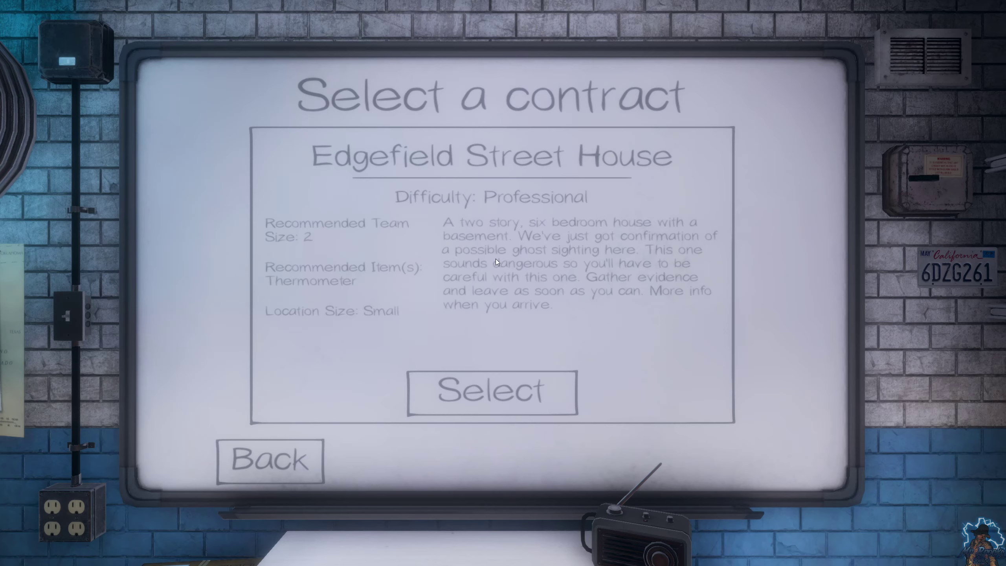
click(503, 376)
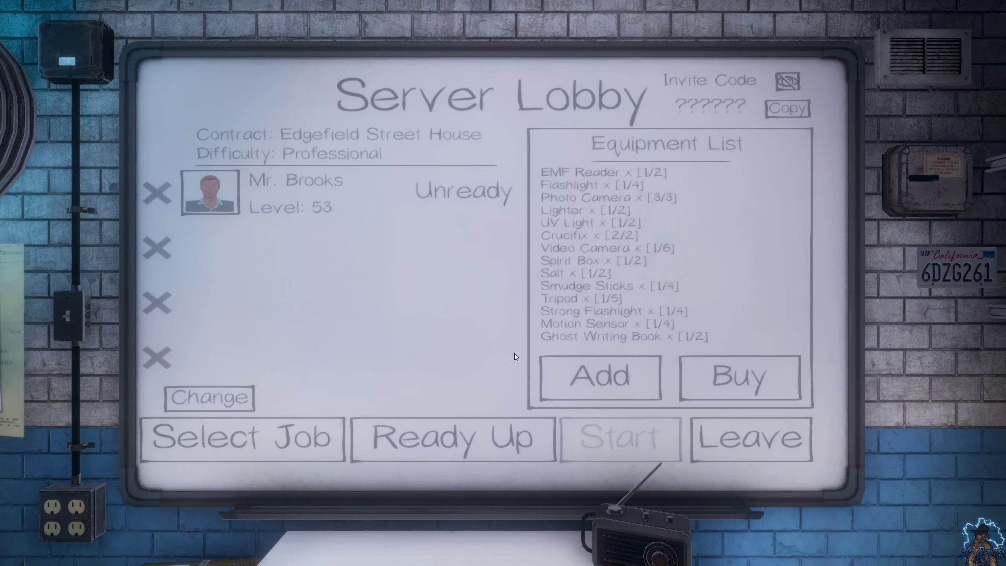
click(438, 439)
click(609, 436)
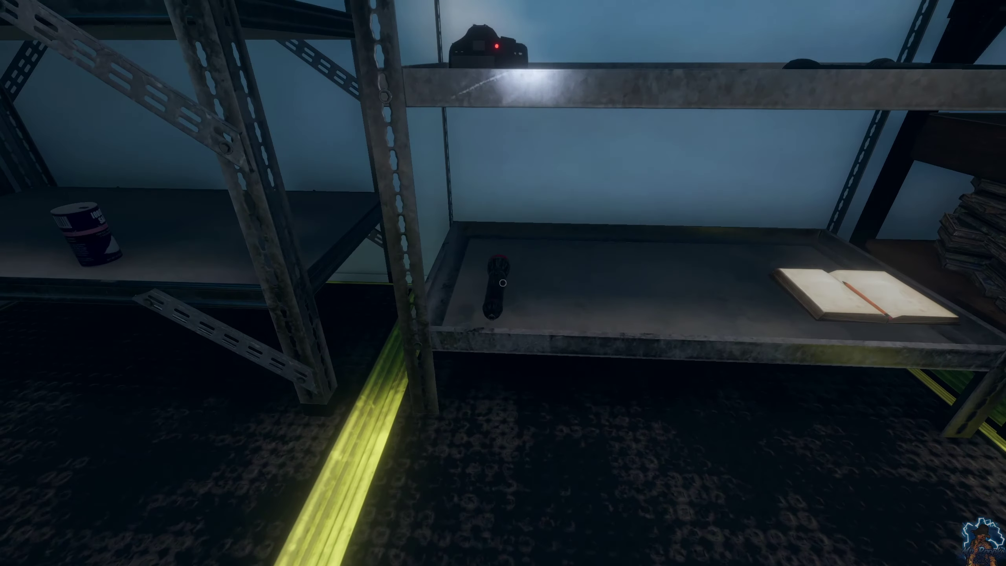
Take the flashlight and the EMF reader from the van shelf.
click(503, 284)
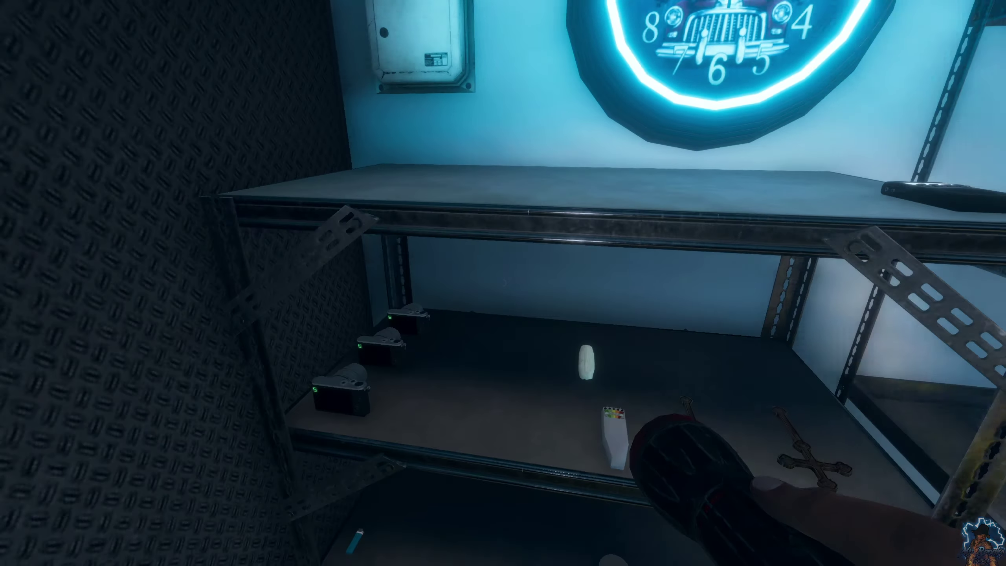
key(e)
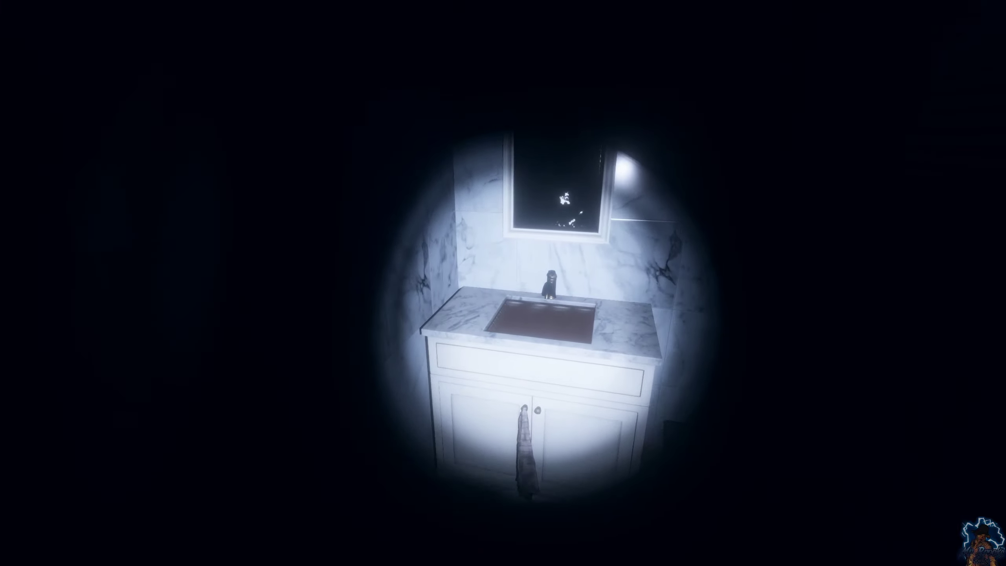
Switch off the flashlight and record Fingerprints as Evidence #1 in the journal.
key(f)
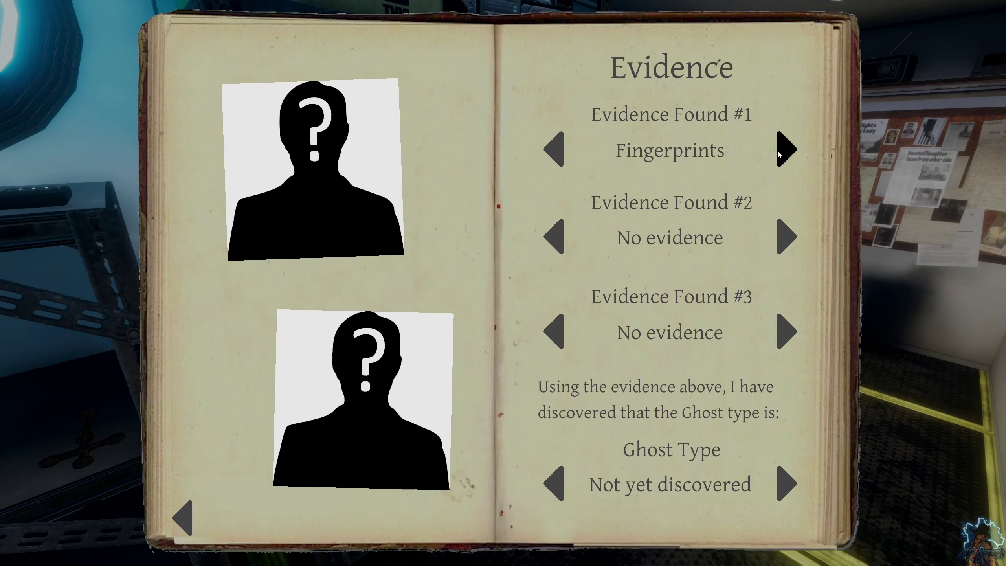
key(j)
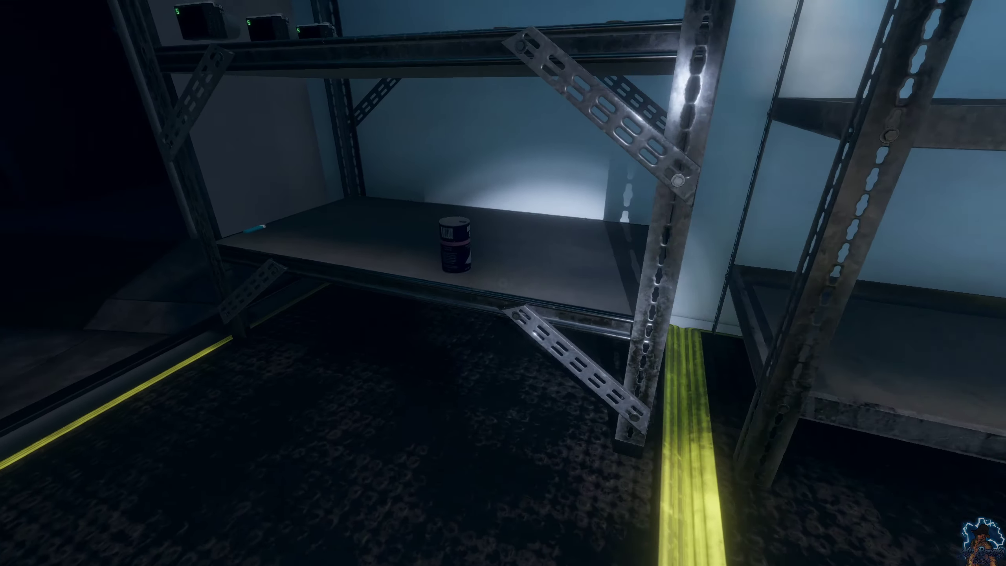
Take a salt can, stowing it, and a tripod from the van shelf.
click(504, 283)
key(q)
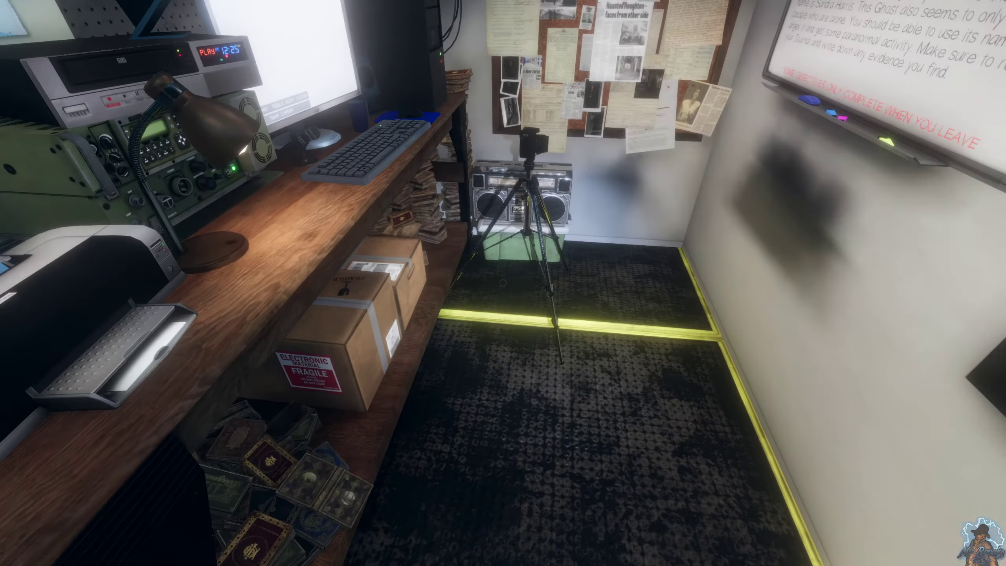
click(502, 283)
Carry the tripod into the house and inspect the first bathroom's toilet.
key(w)
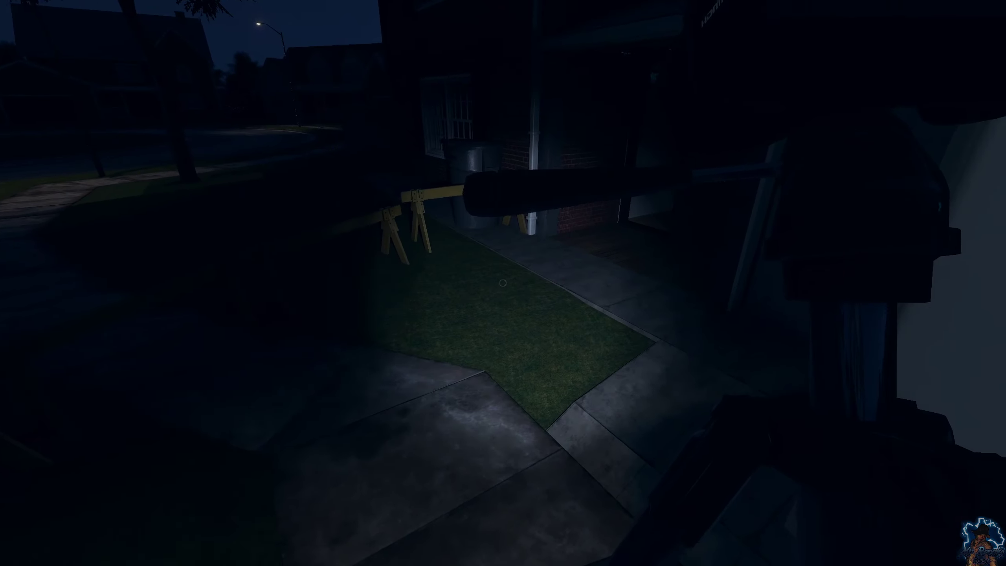
key(w)
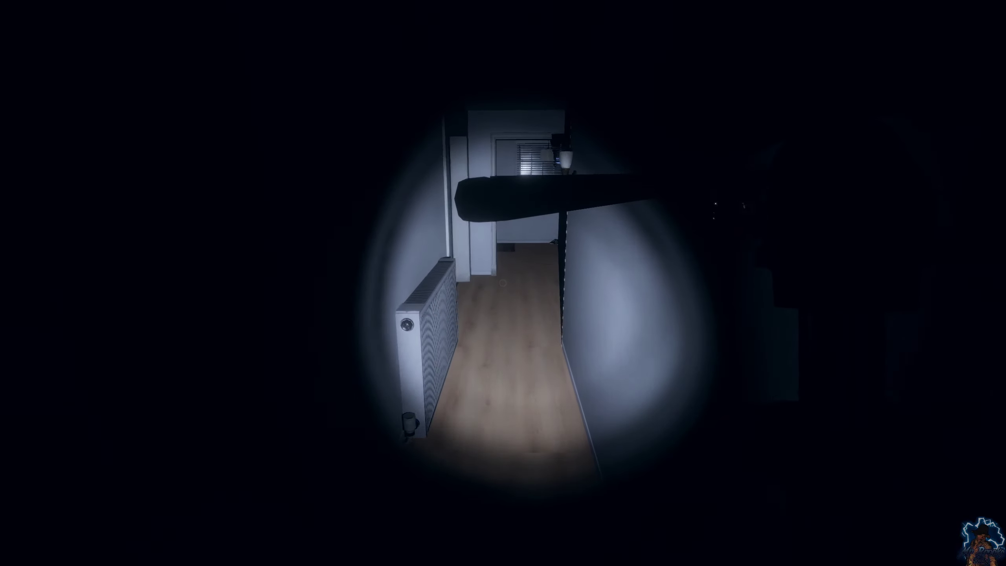
key(w)
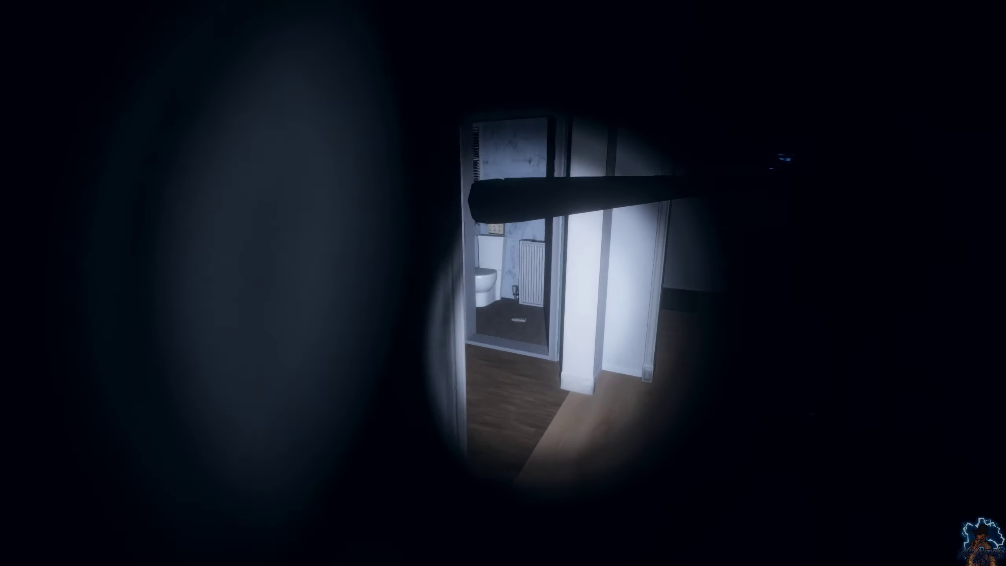
key(w)
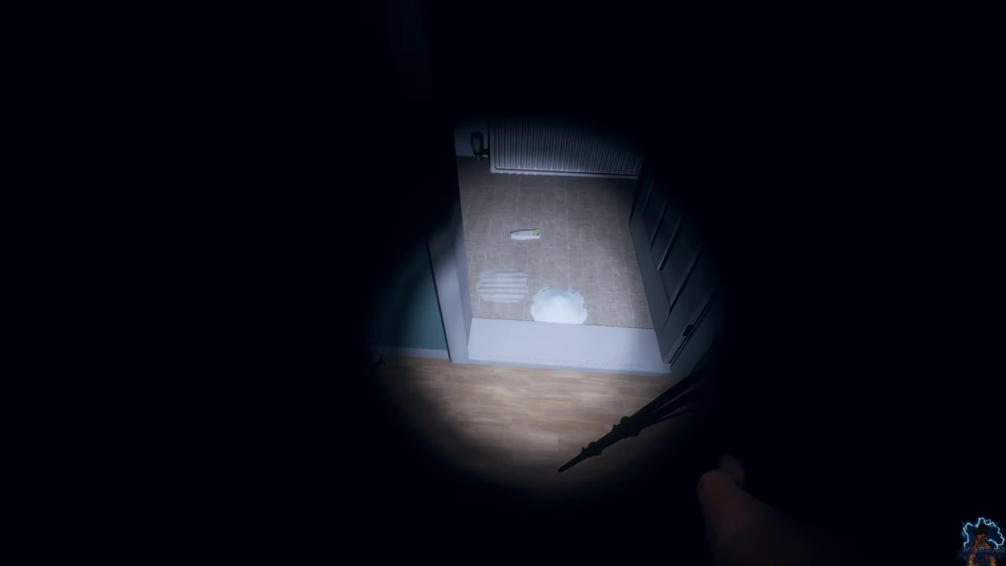
key(w)
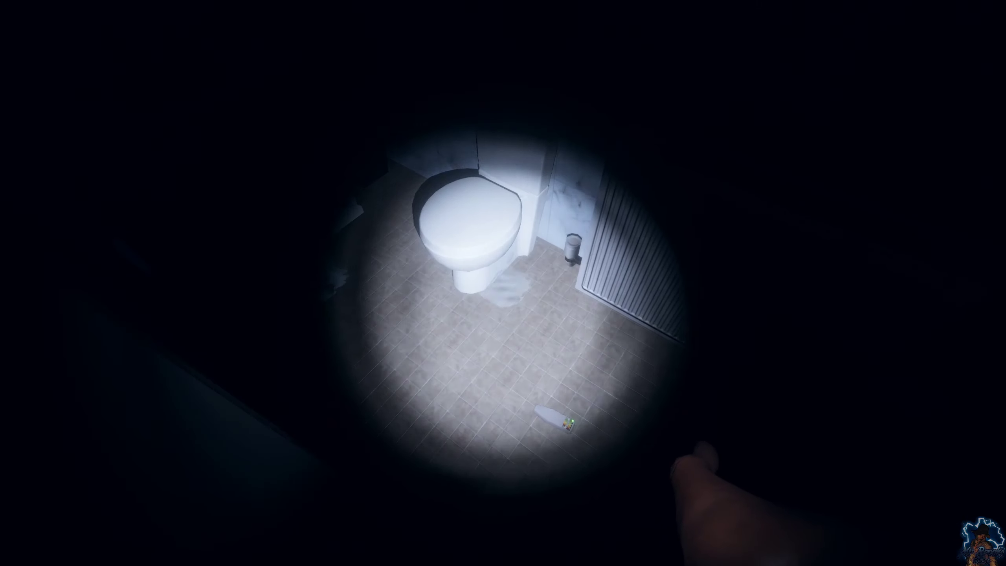
key(s)
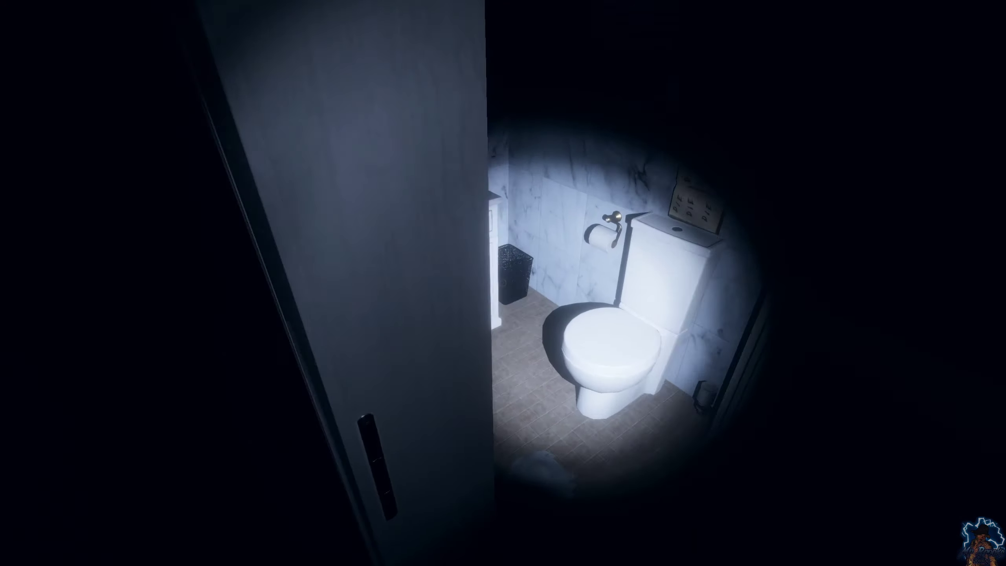
Search the second bathroom by the toilet and radiator, then move on.
key(w)
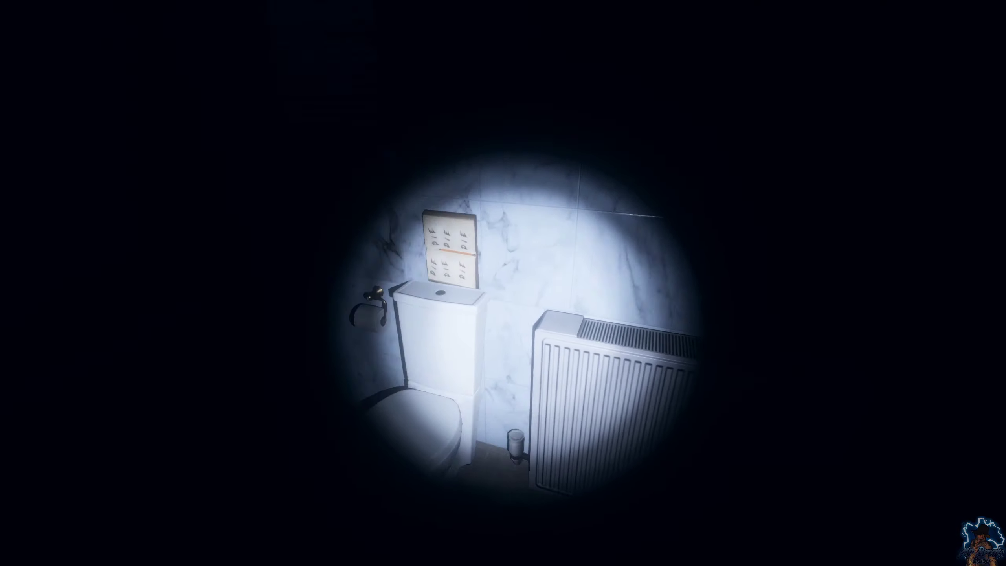
key(w)
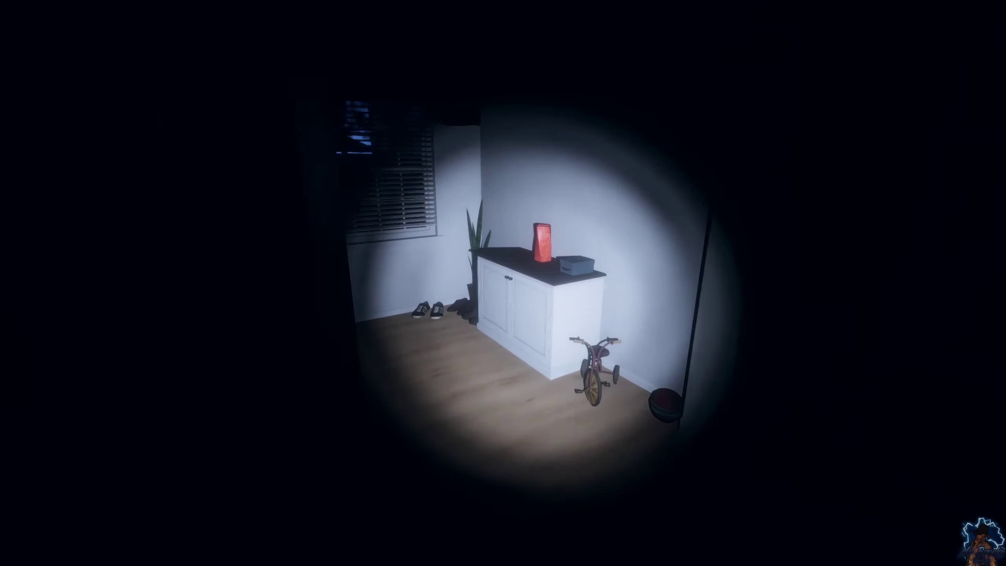
key(w)
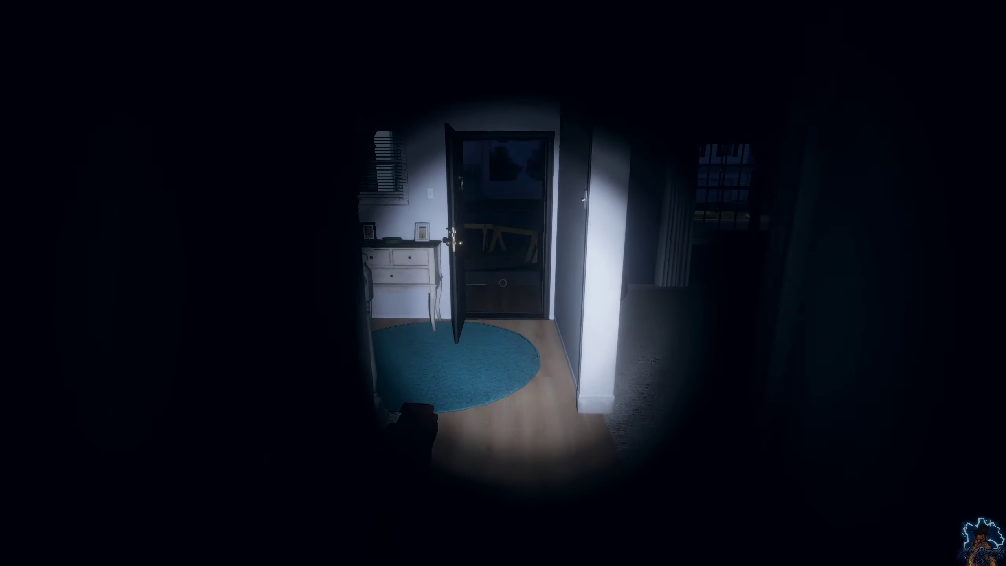
Walk down the hallway and out the front door toward the van.
key(w)
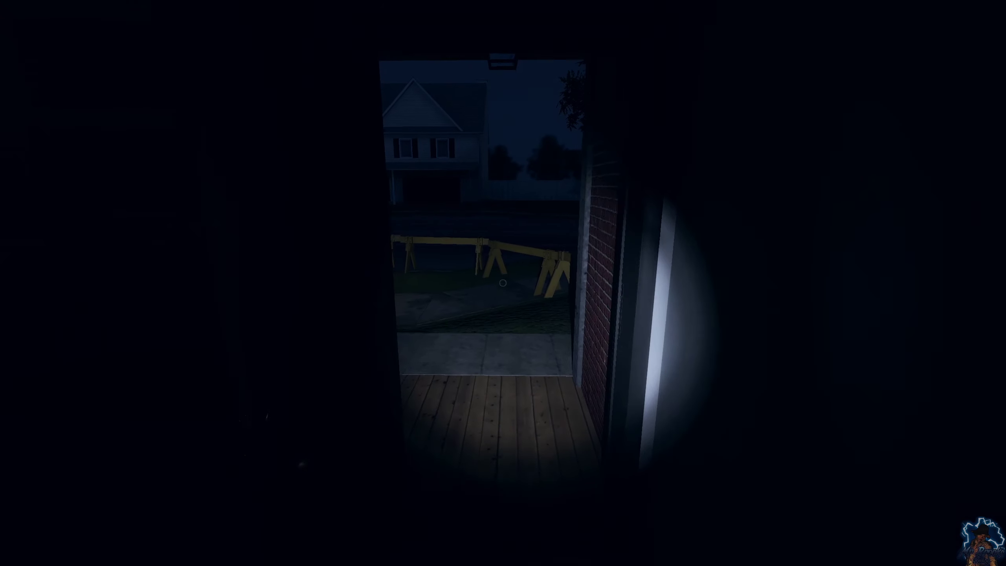
key(w)
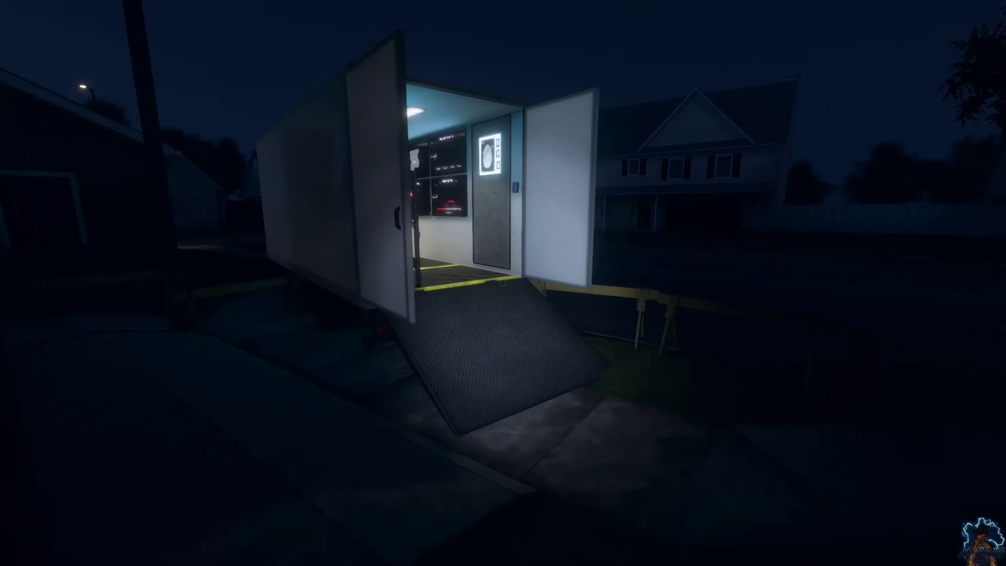
Close the journal, enter the van and face the computer's bathroom camera feed.
key(w)
key(w)
key(w)
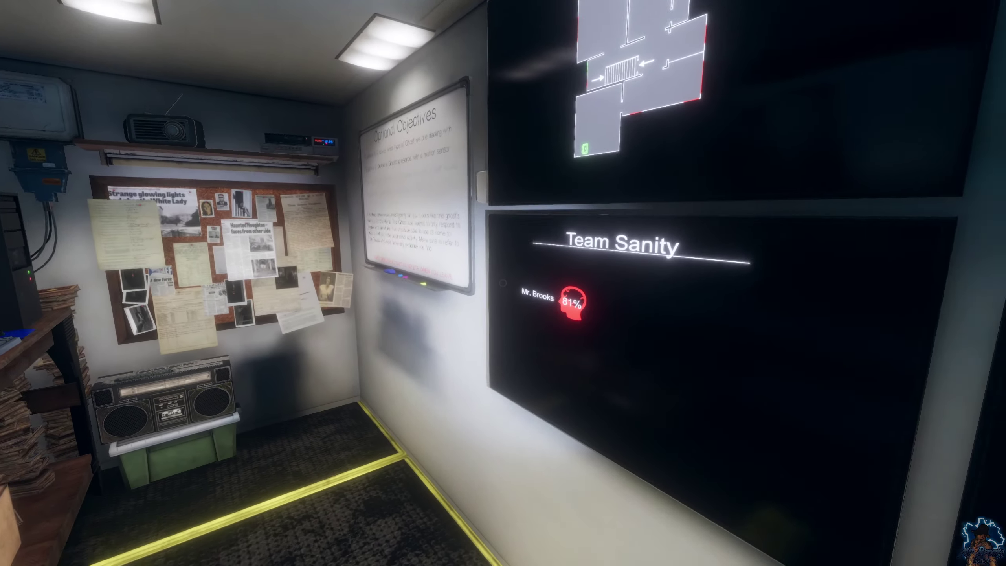
key(w)
key(w)
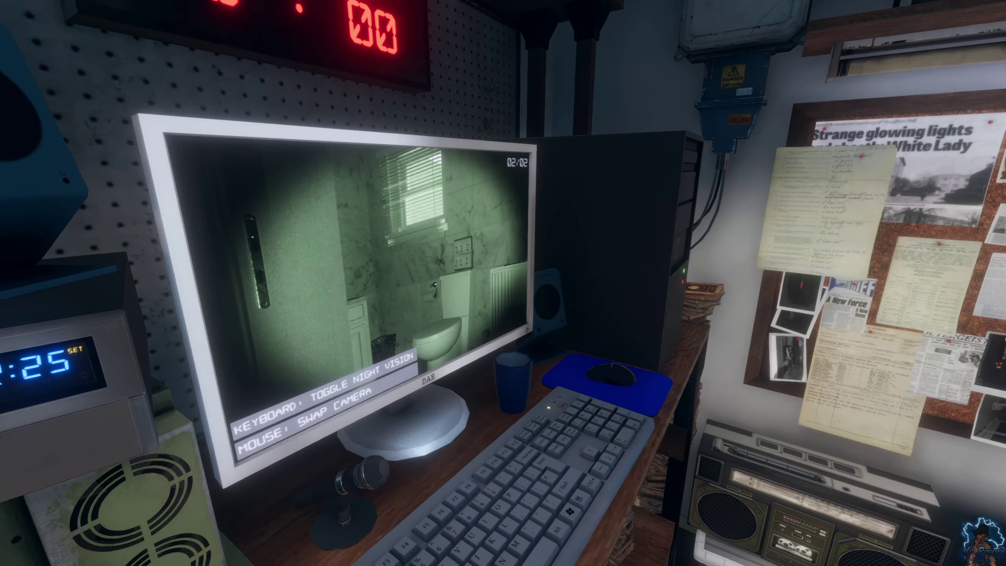
Check the journal's evidence, then head from the objectives board to the truck entrance.
key(j)
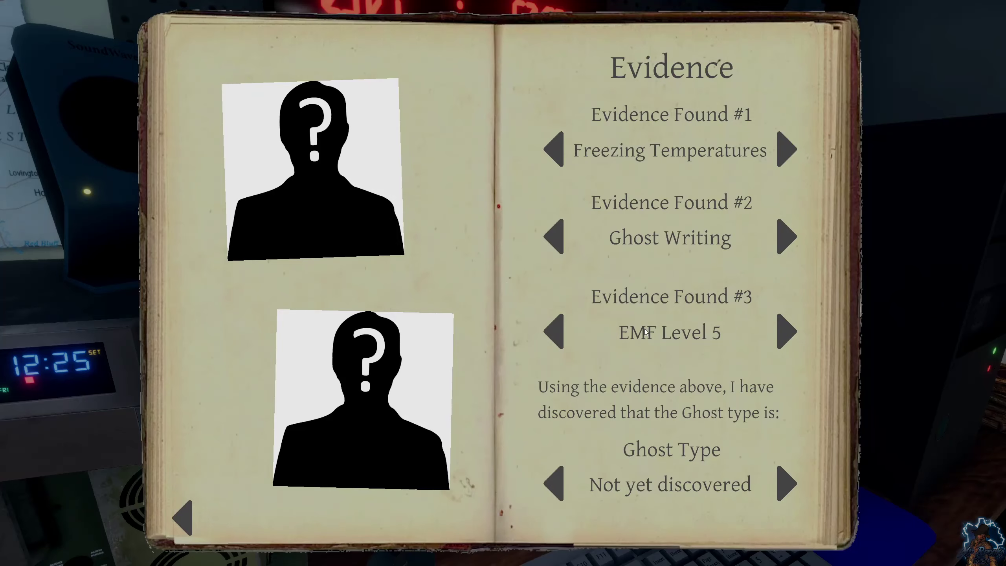
key(j)
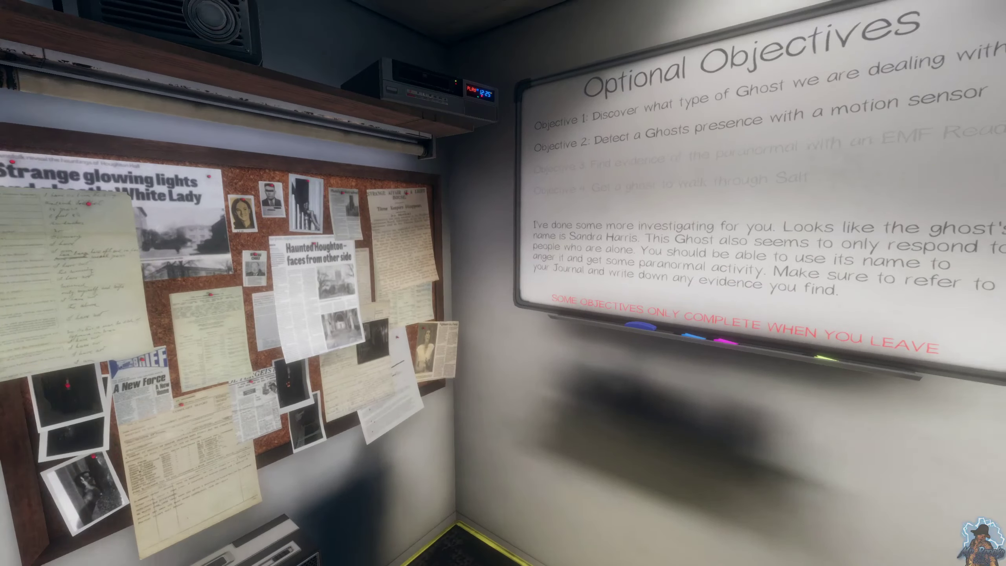
key(w)
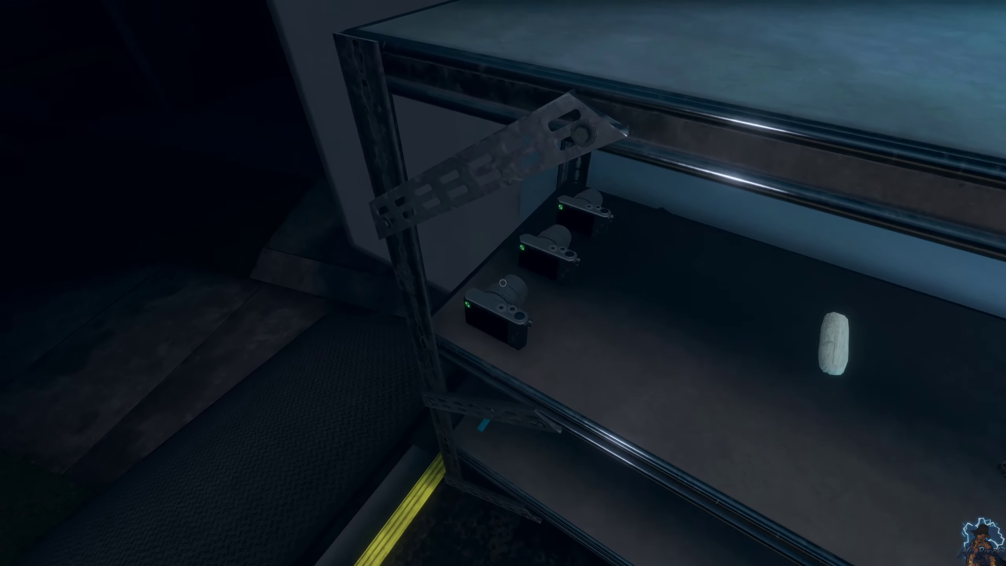
Carry a video camera through the living room to the toilet and view camera feed 2.
key(e)
key(s)
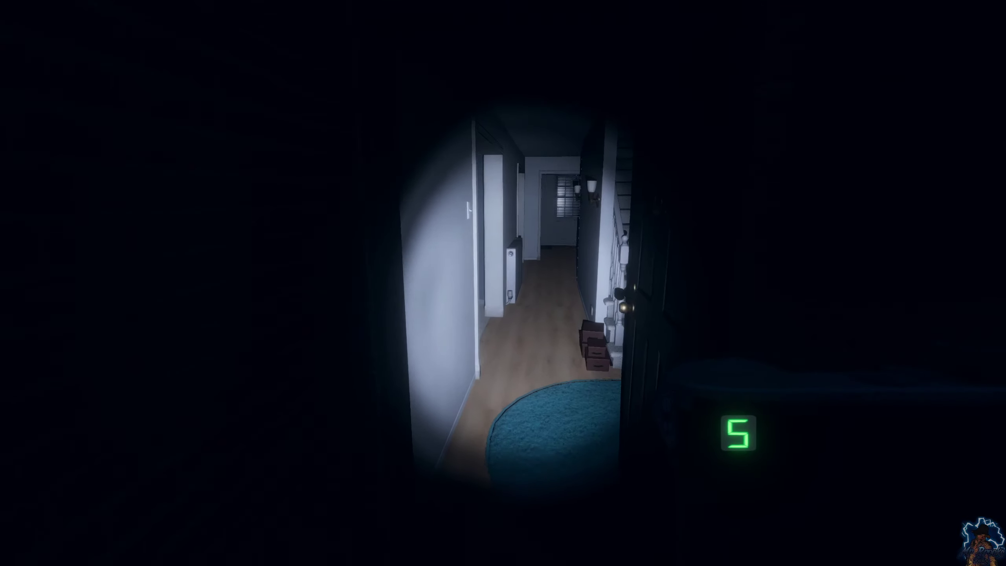
key(w)
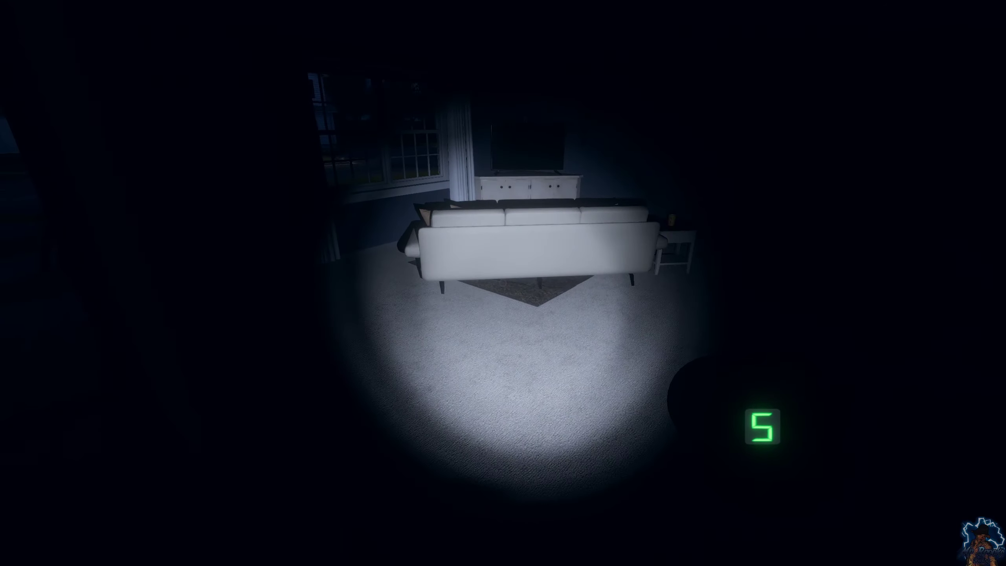
key(w)
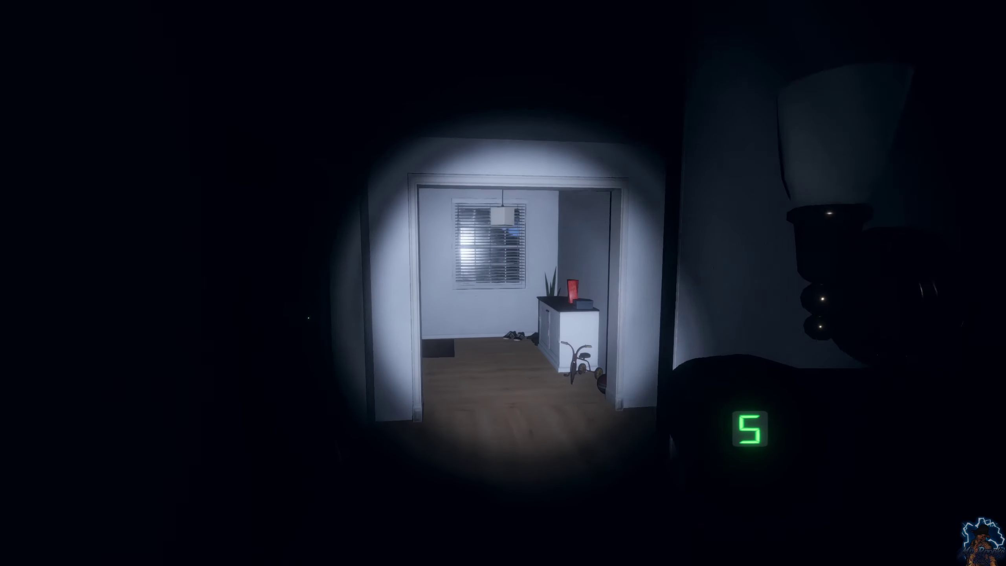
drag(502, 283, 707, 283)
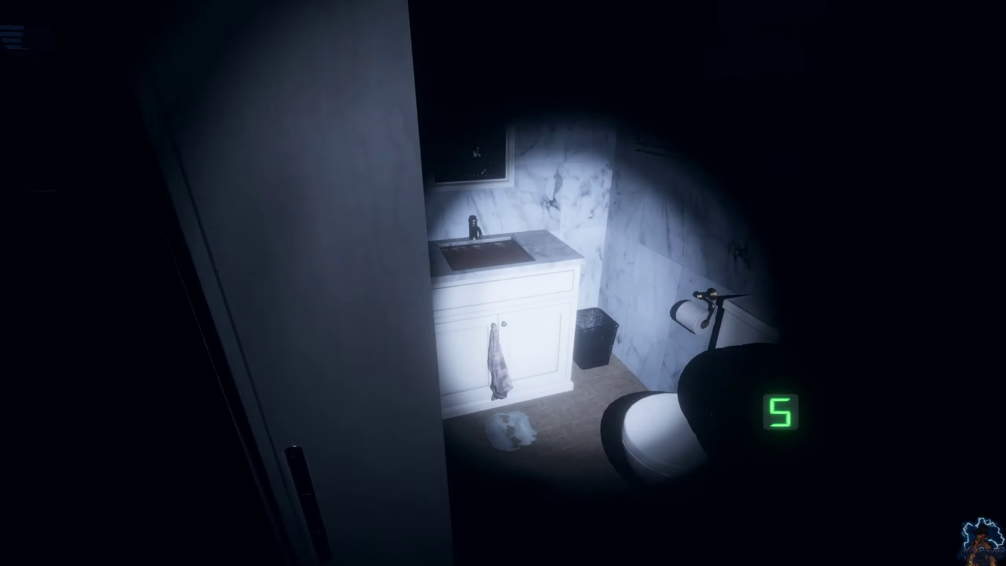
key(w)
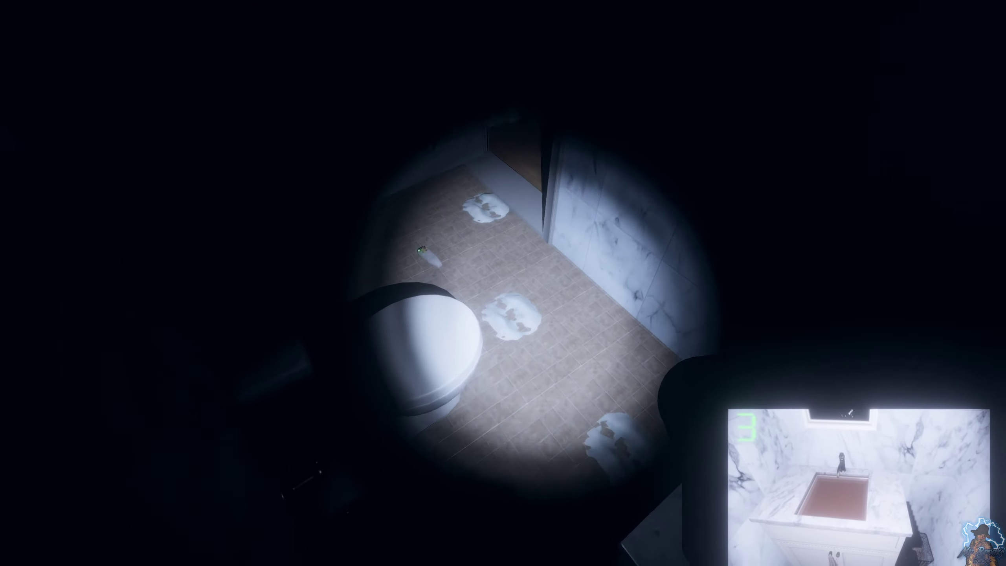
key(2)
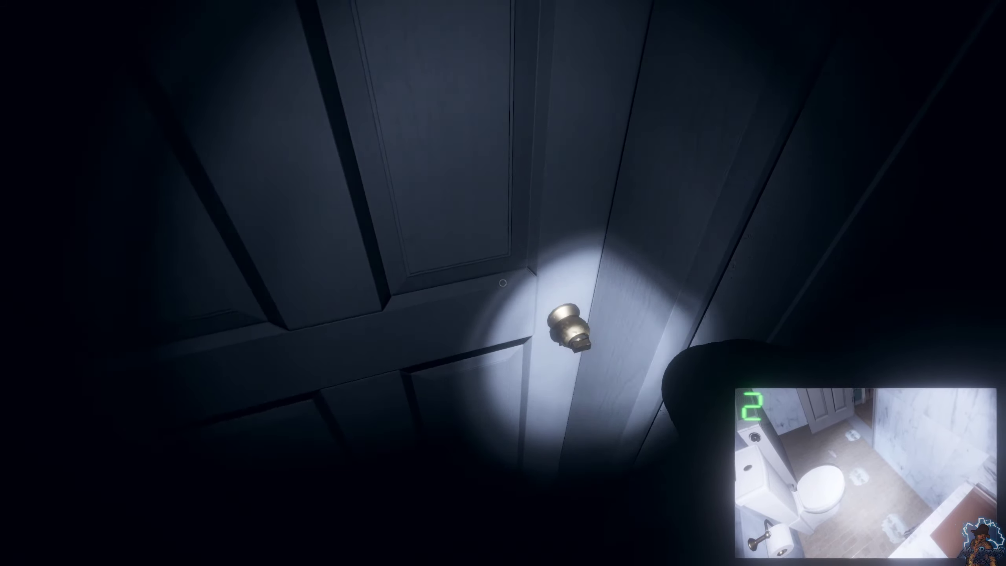
Open the bathroom door, walk through, and open a locker in the brick storage room.
click(503, 283)
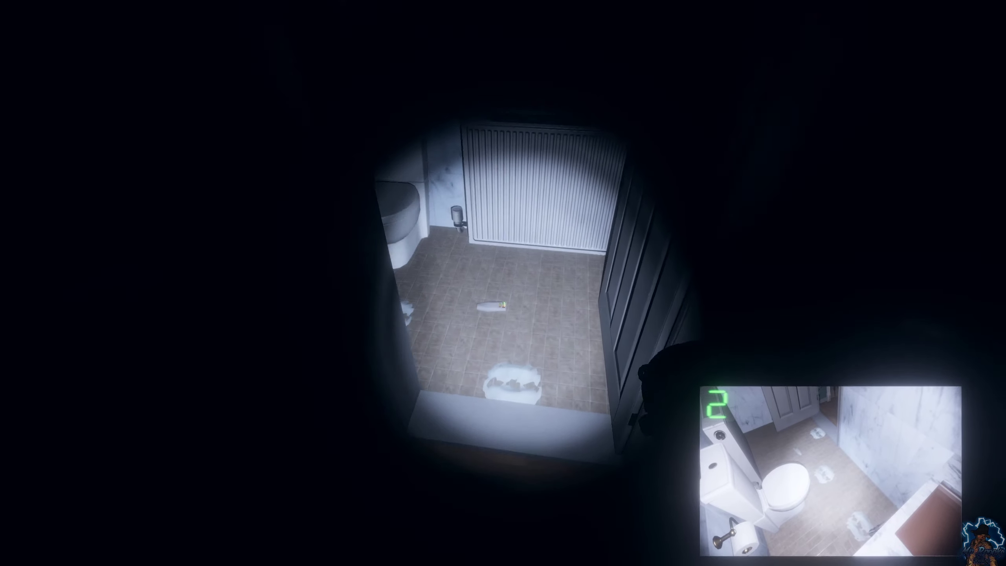
key(w)
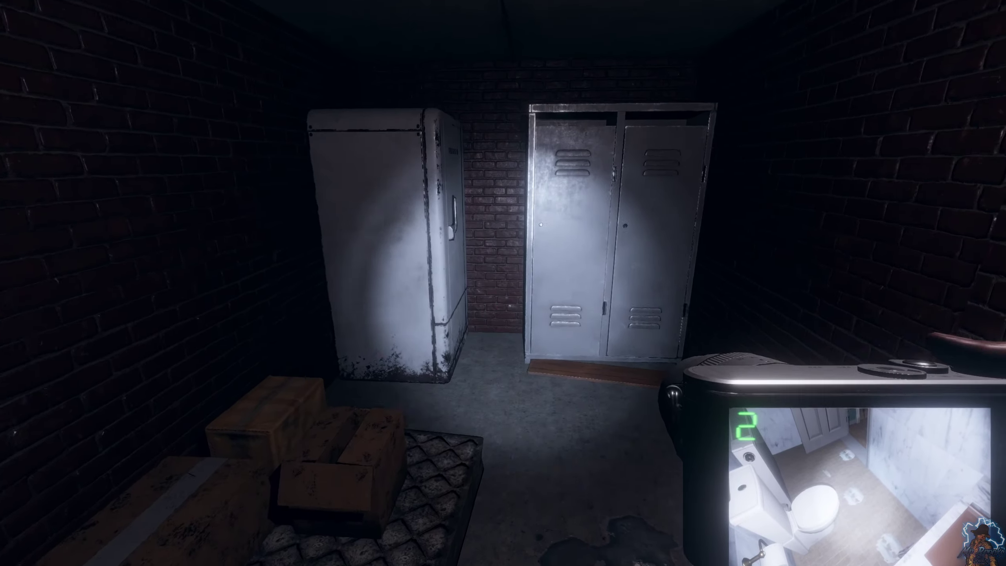
click(504, 282)
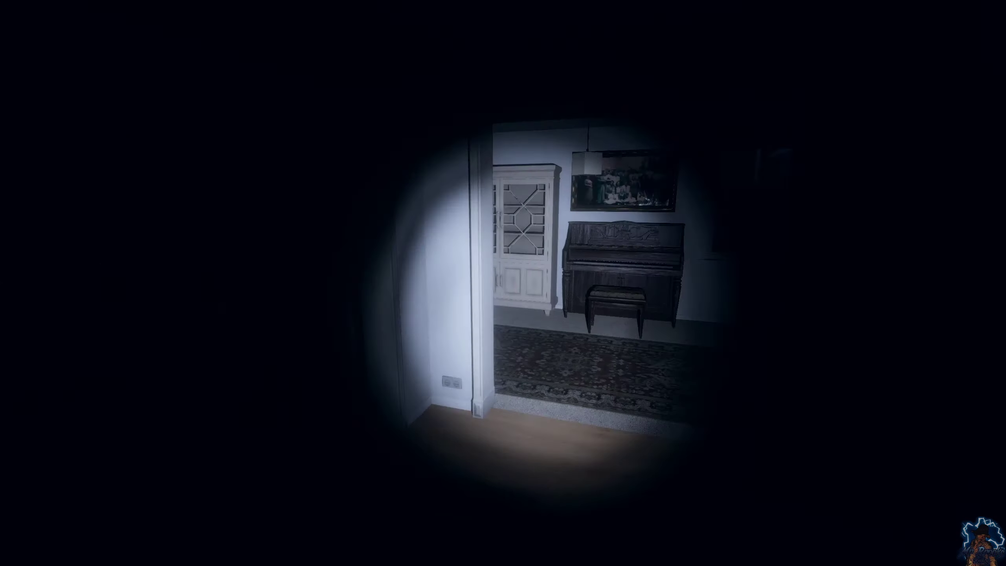
Look over the piano room, then climb upstairs and walk into the blue bedroom.
key(2)
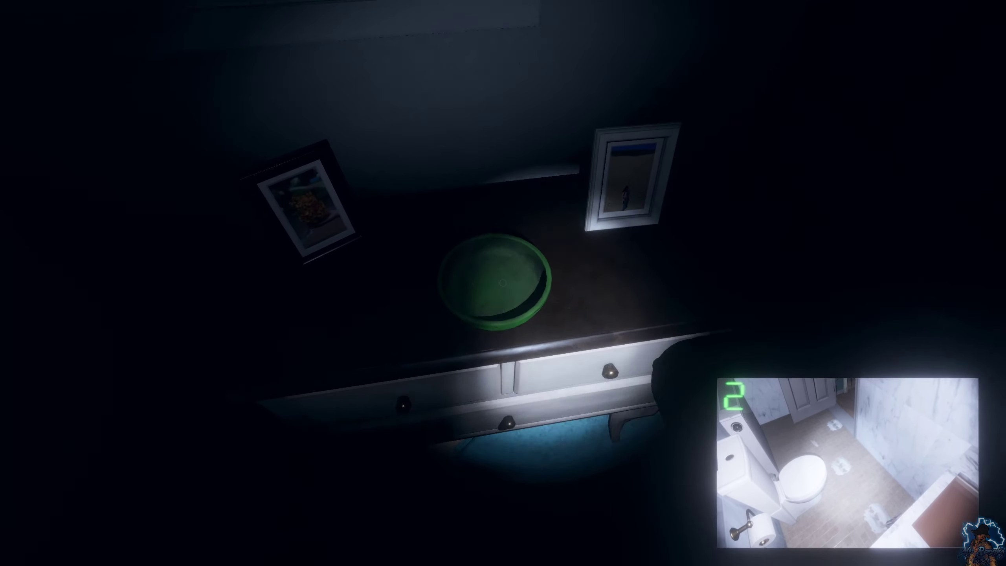
key(w)
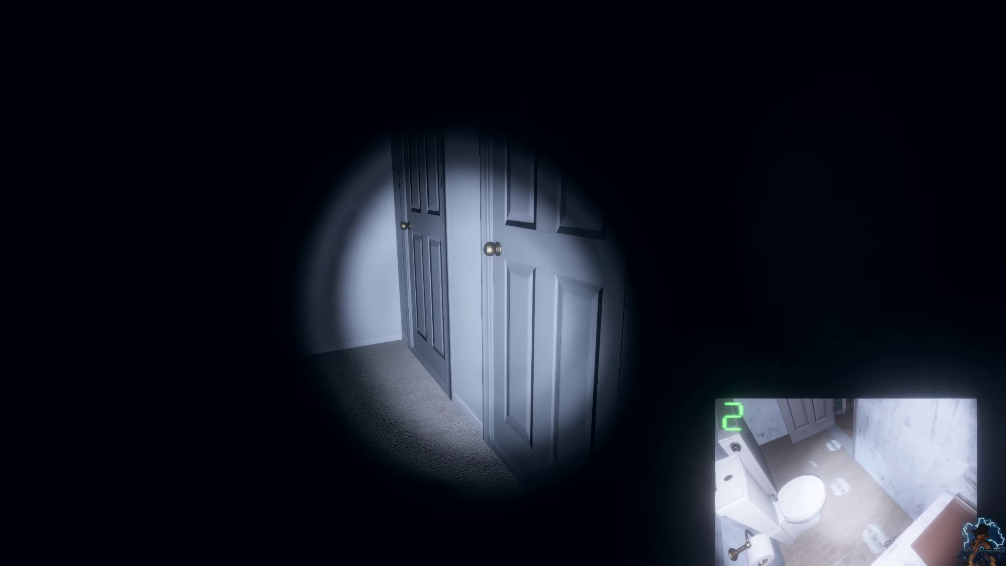
key(e)
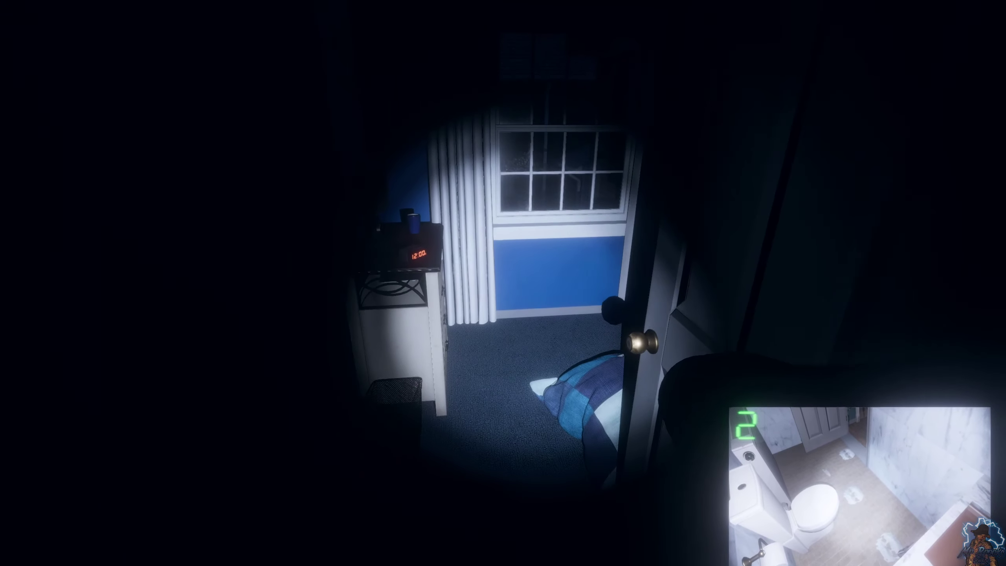
key(w)
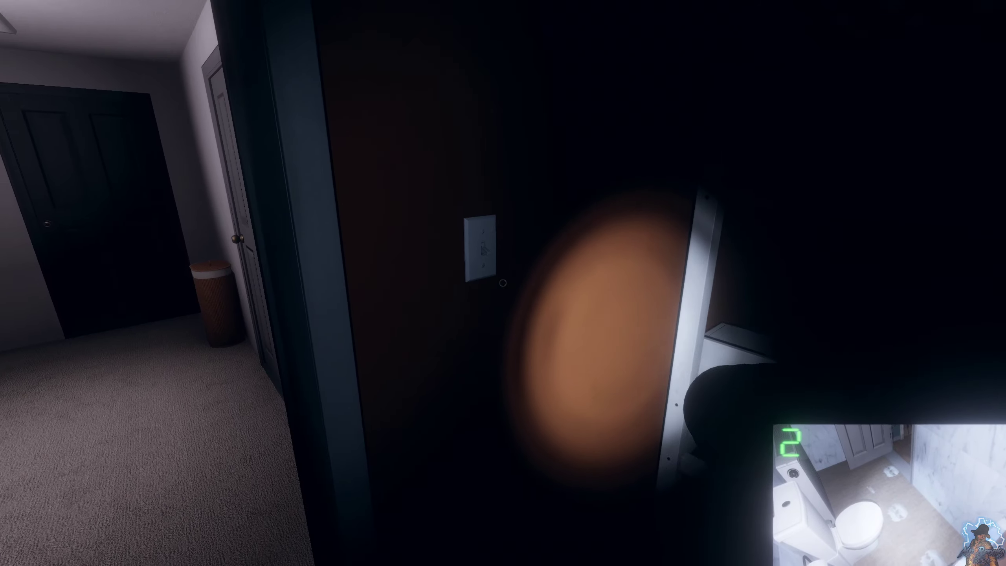
Light up the bunk-bed nursery and search past the crib and changing table.
click(502, 282)
key(w)
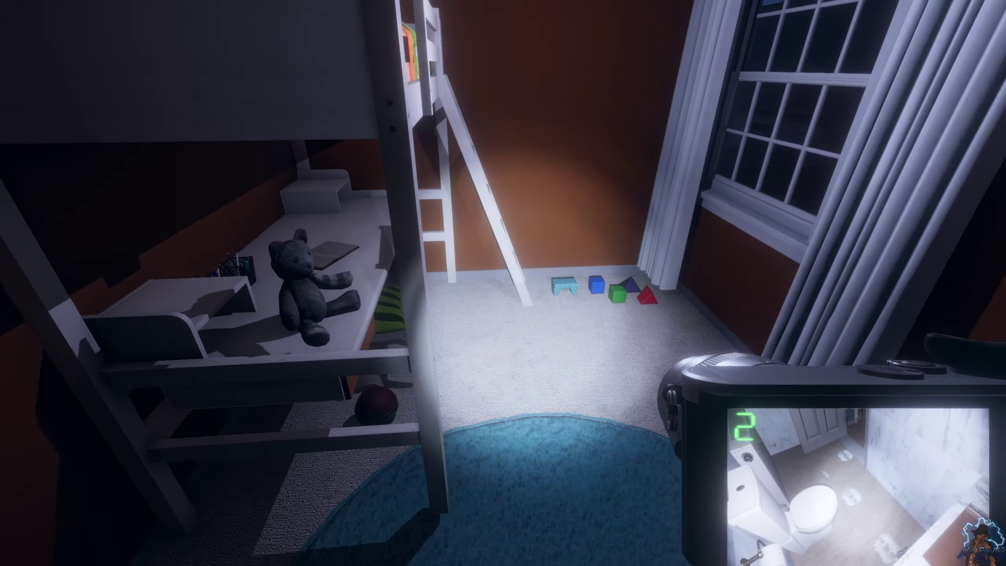
key(w)
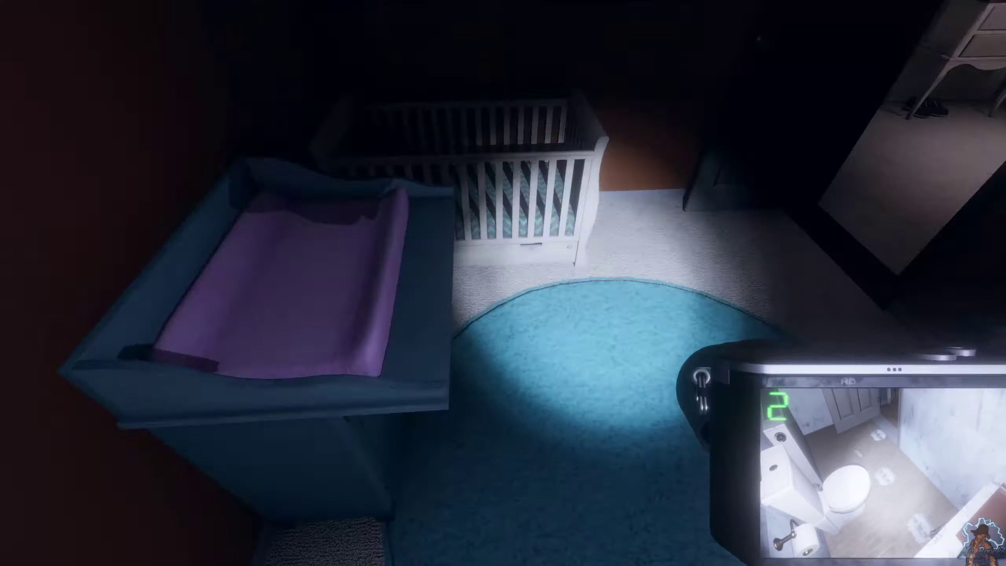
key(w)
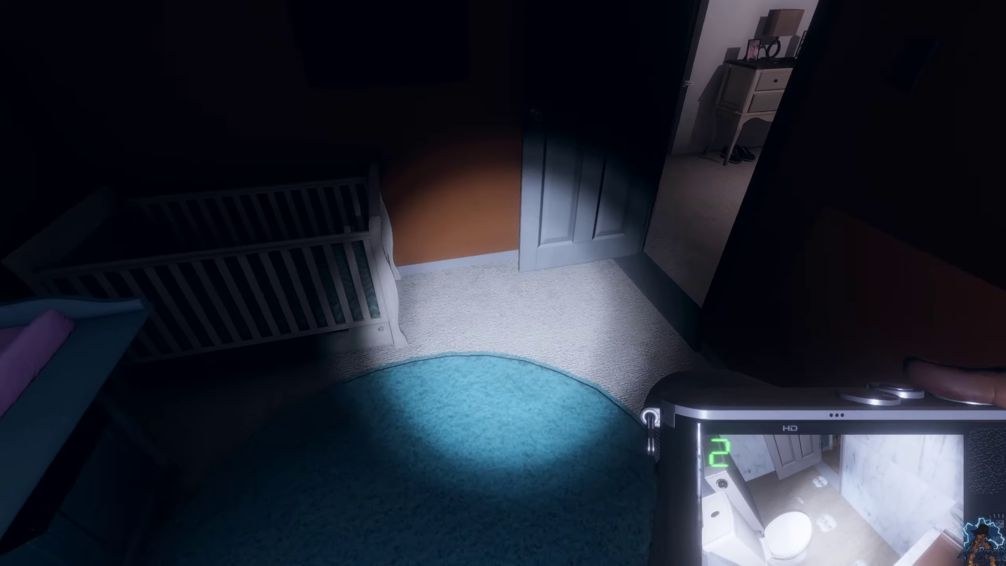
key(w)
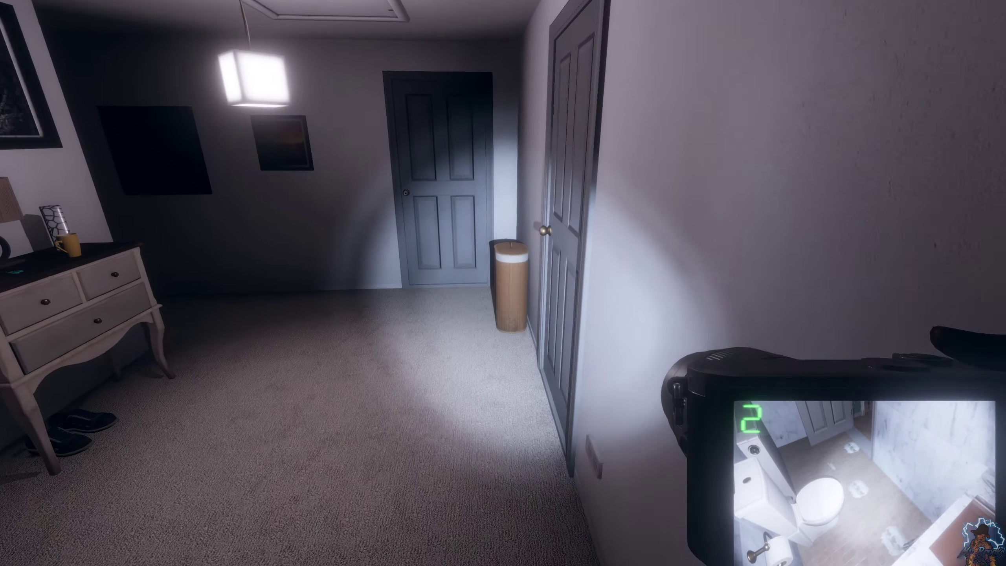
key(w)
Check the en-suite bathroom and push through the next door into the green bedroom.
click(503, 283)
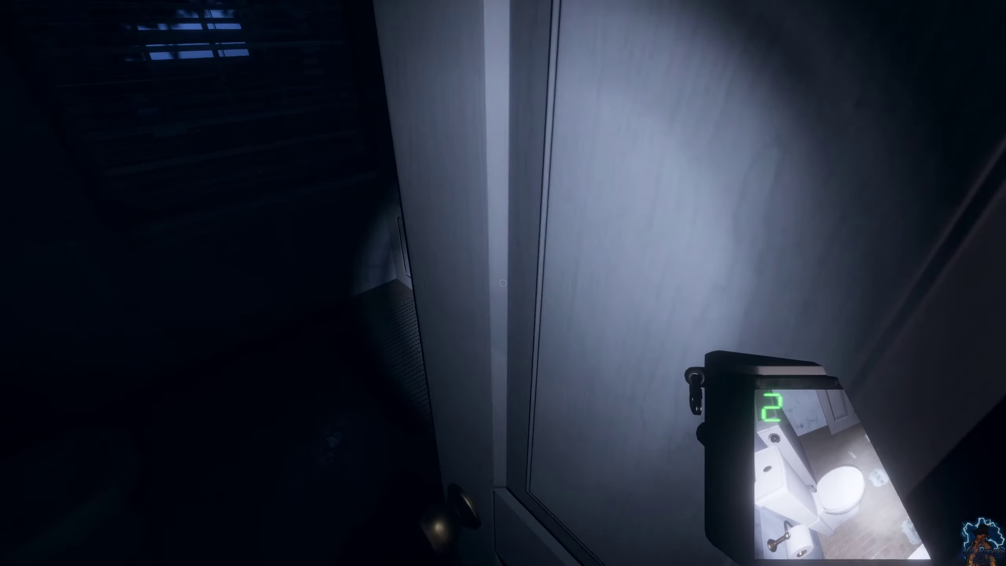
click(503, 283)
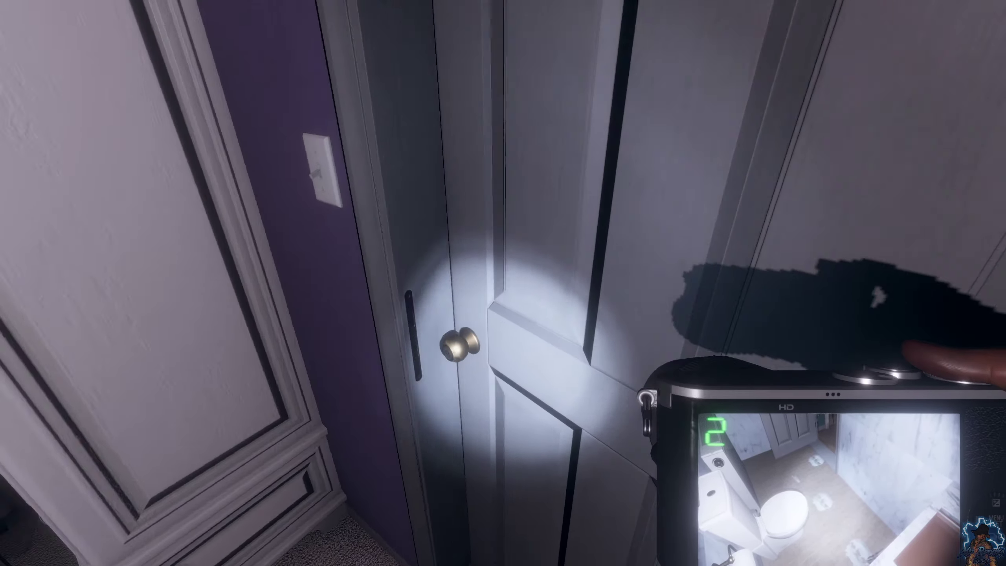
click(503, 282)
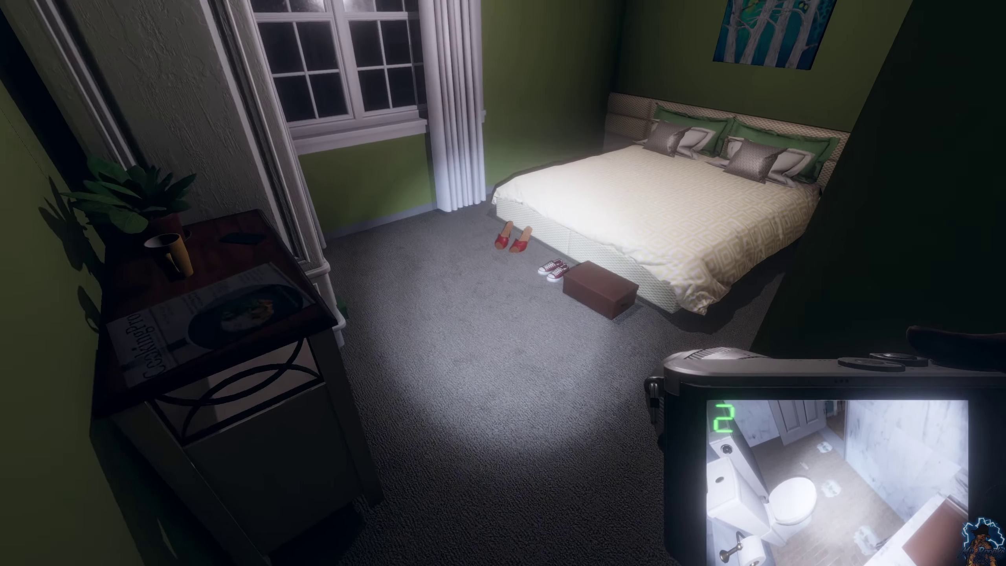
Search the dark bathroom and nearby room, lighting the closet with the flashlight.
key(w)
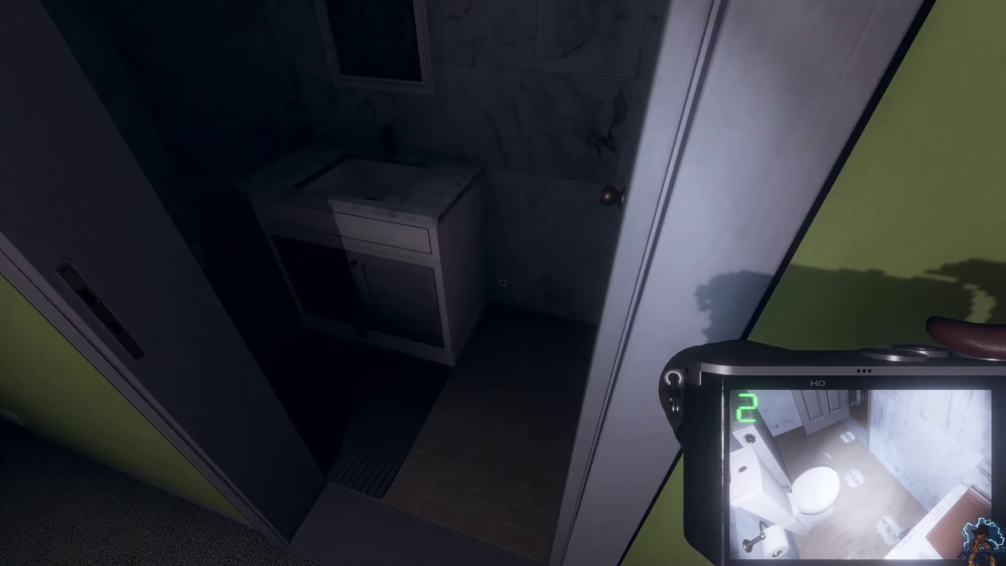
key(w)
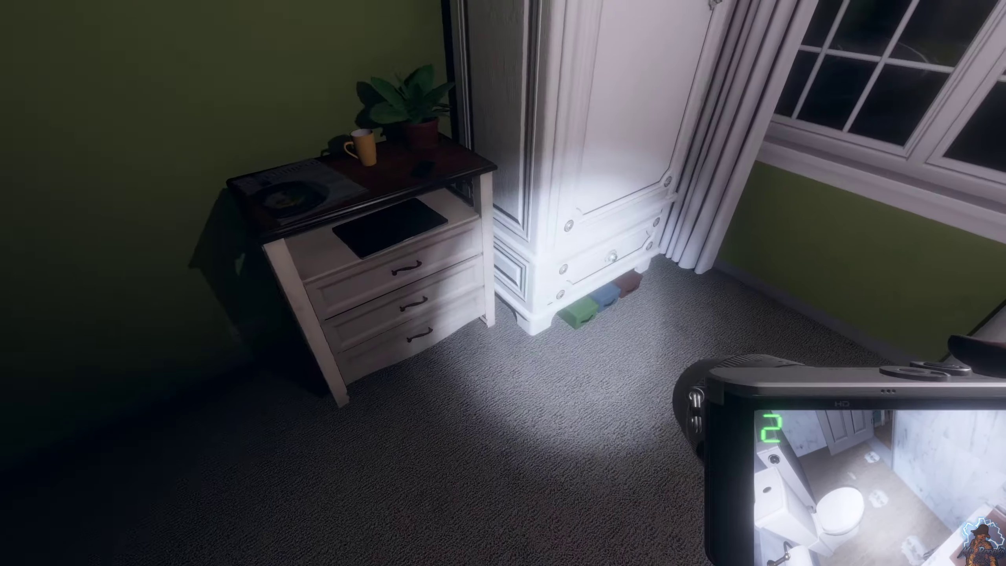
key(w)
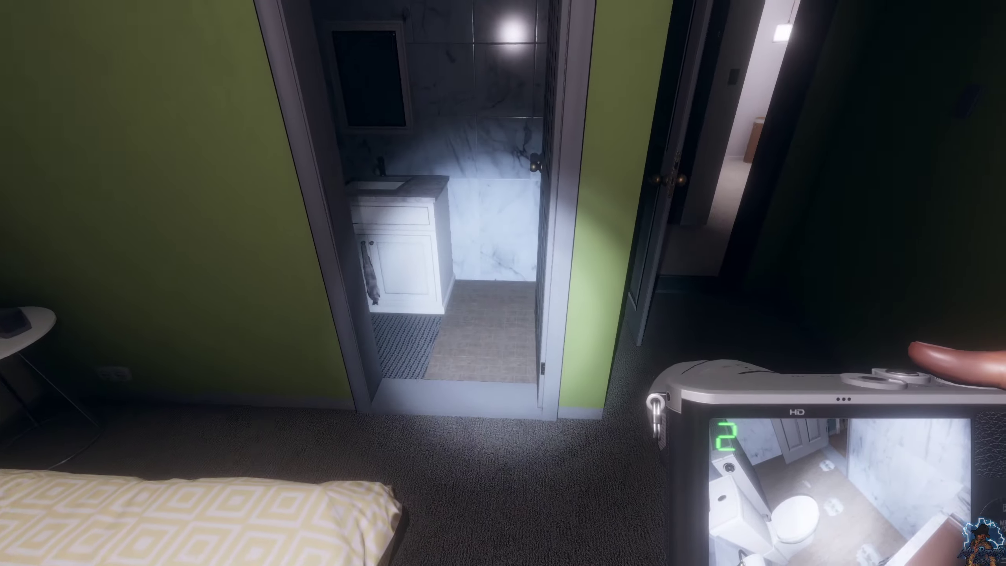
key(w)
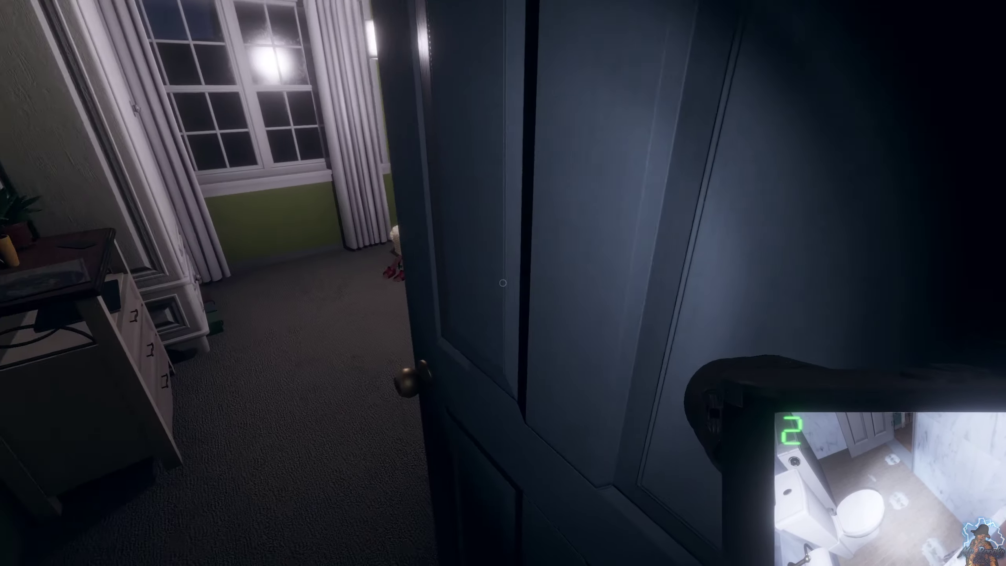
key(t)
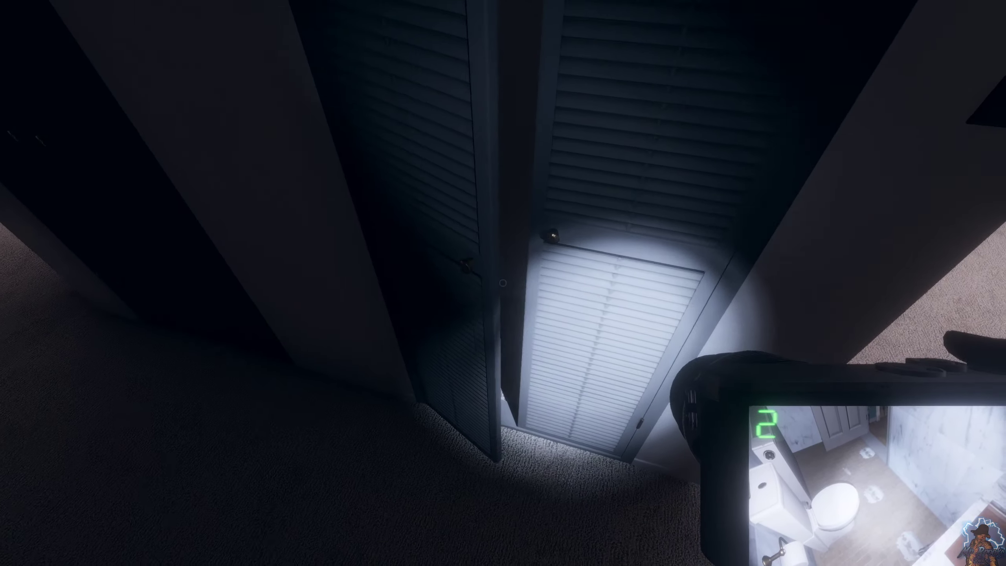
Go through the grey door into the blue-rug bedroom, checking the bed and nightstand.
key(w)
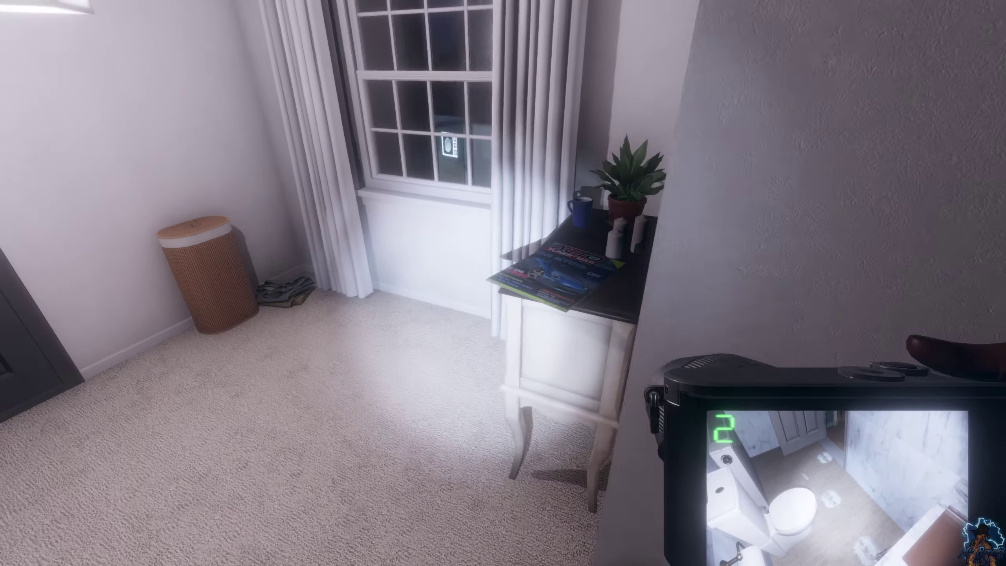
key(w)
key(e)
key(w)
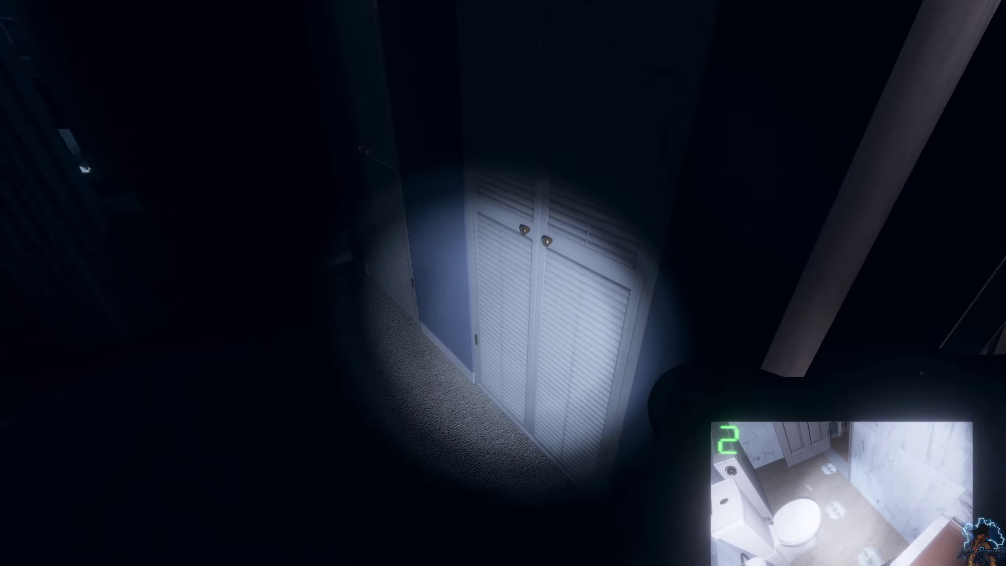
key(w)
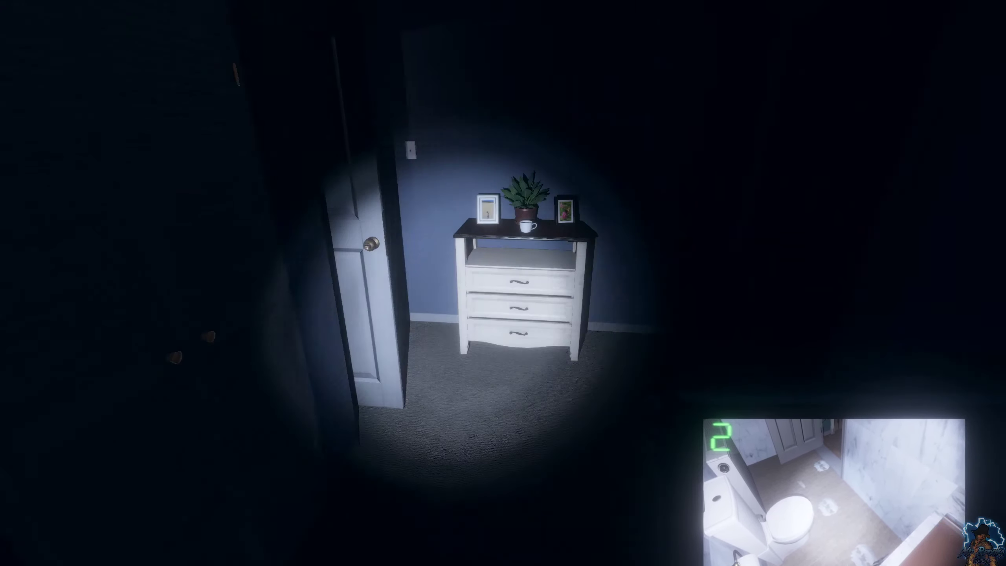
key(f)
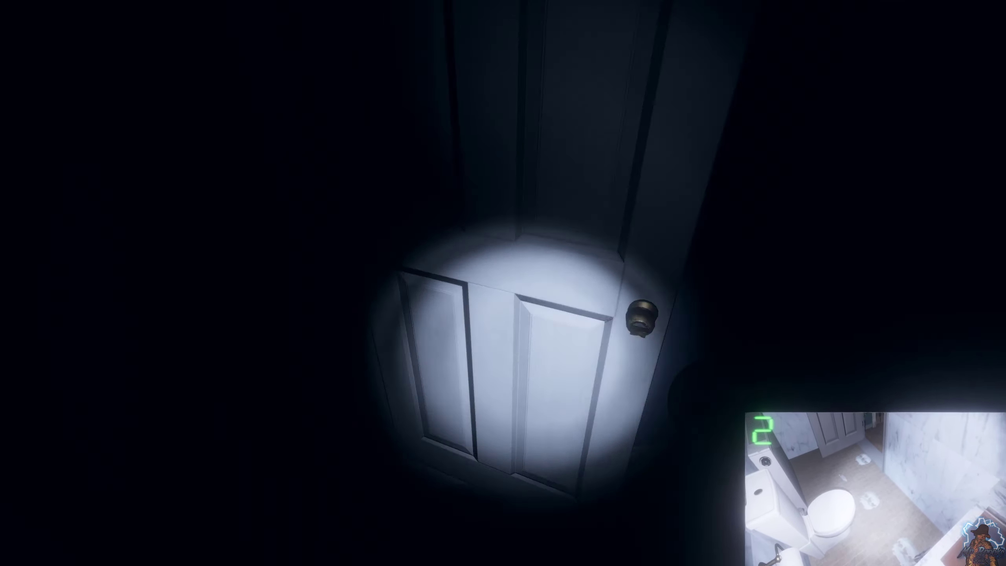
Go through the closed door, along the hallway past the closet, and down the stairs.
click(503, 283)
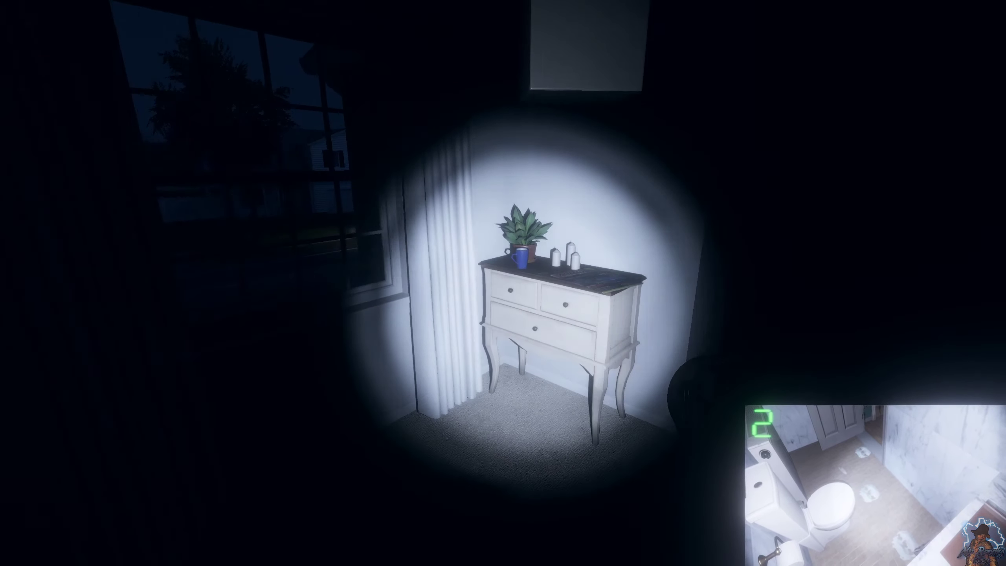
key(w)
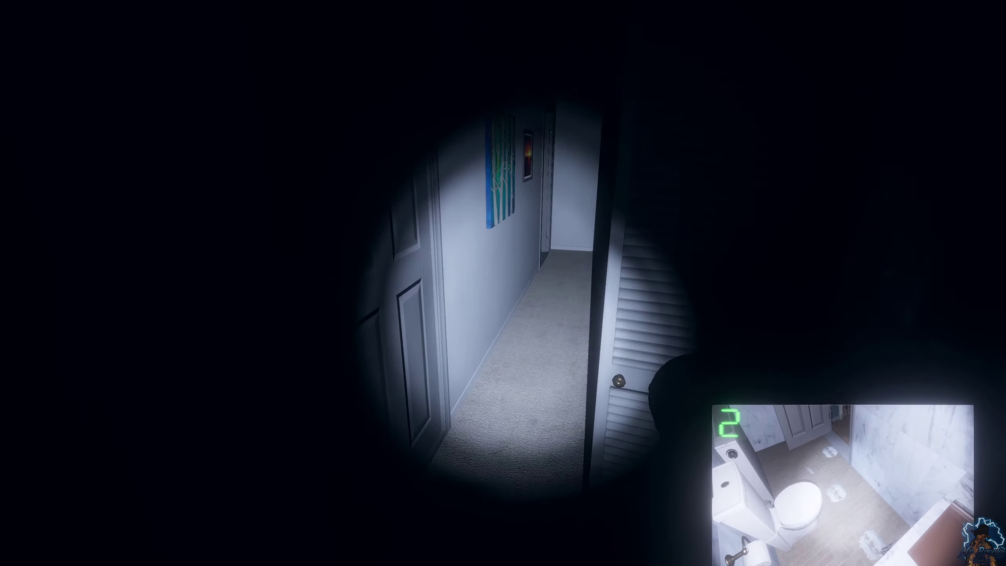
key(w)
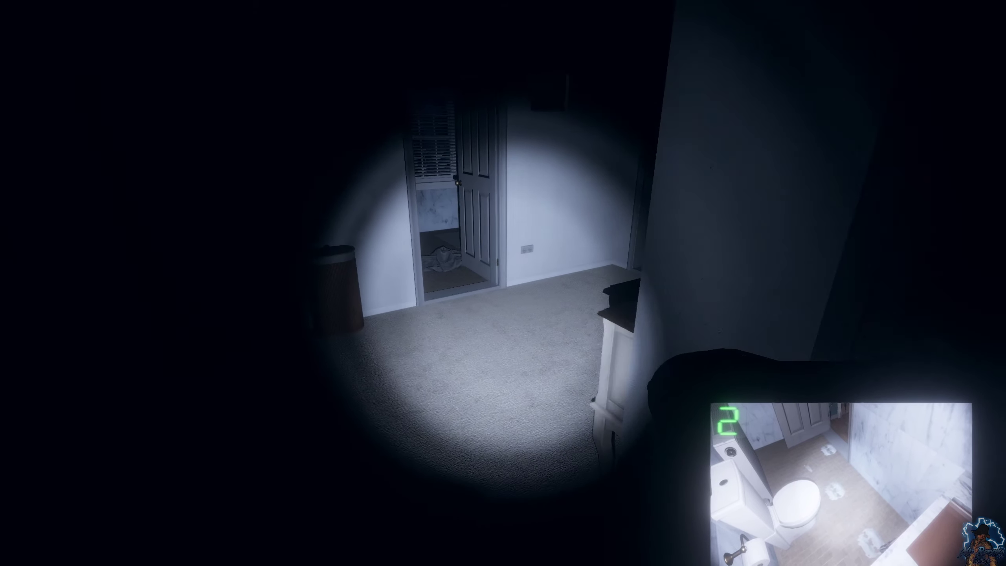
key(w)
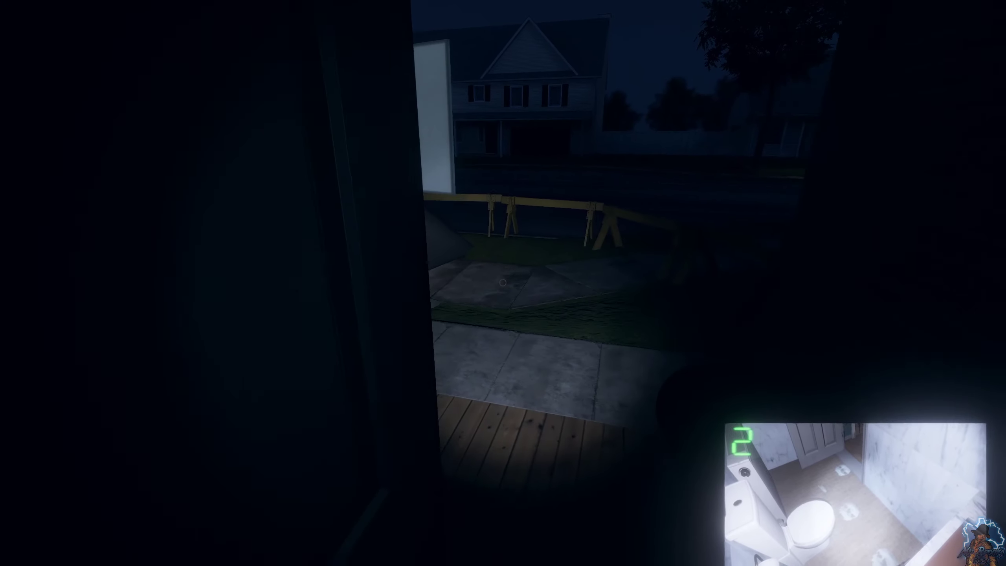
Walk from the porch up into the van and read the Team Sanity monitor and activity graph.
key(w)
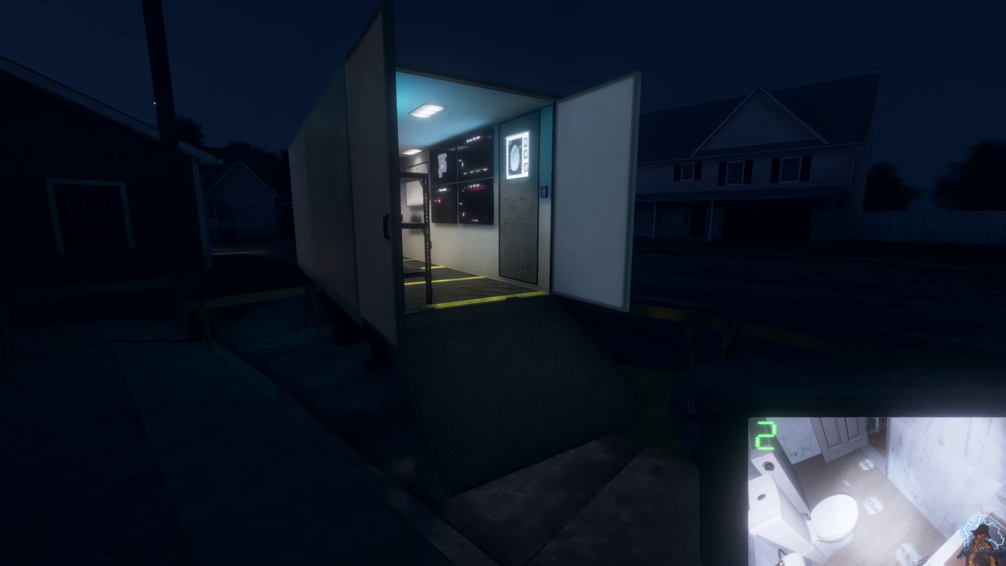
key(w)
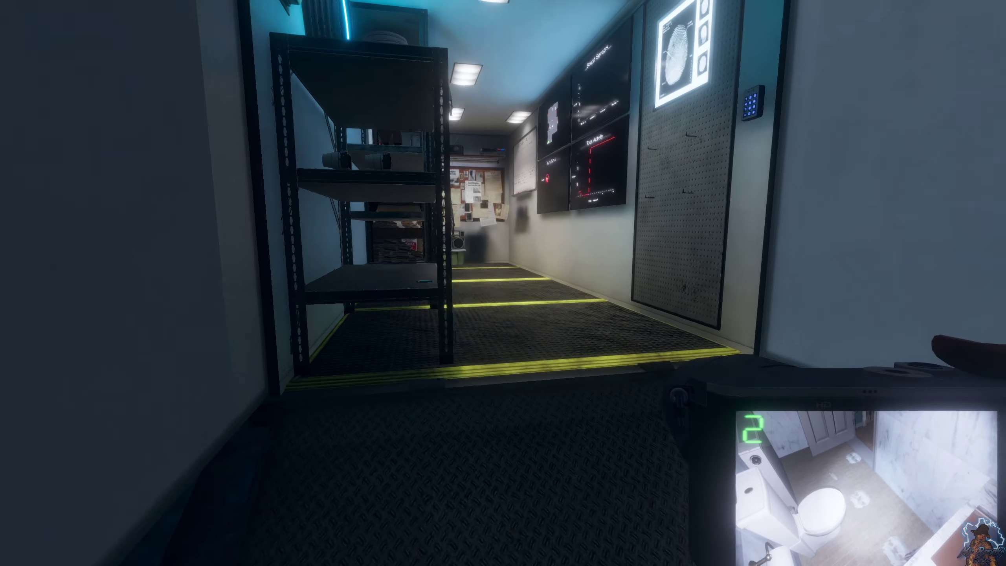
key(w)
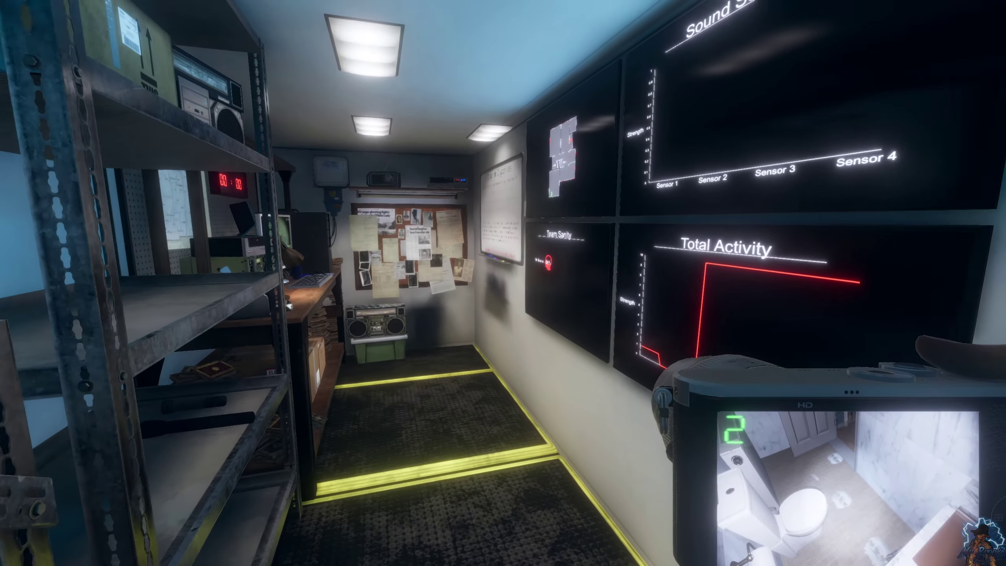
key(w)
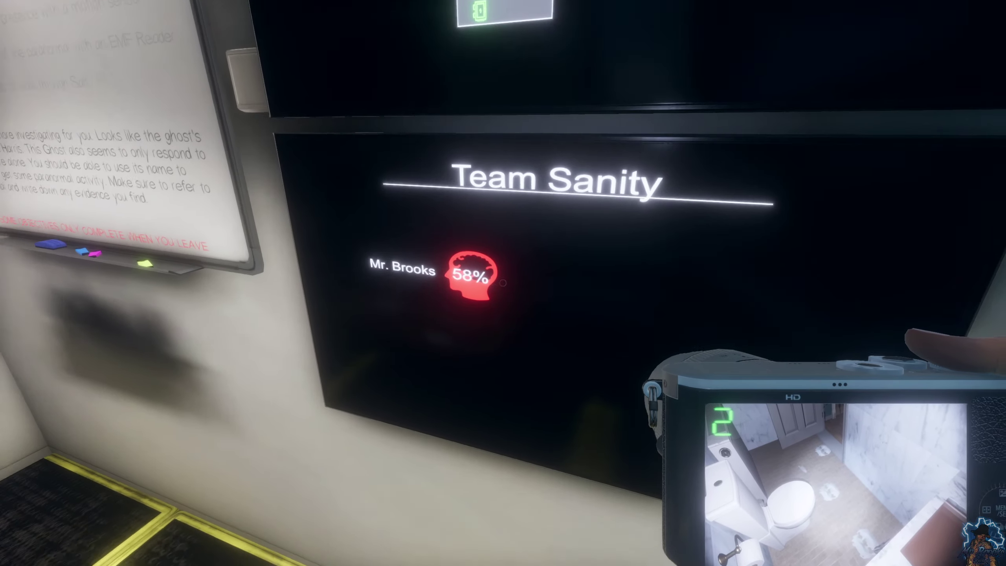
key(s)
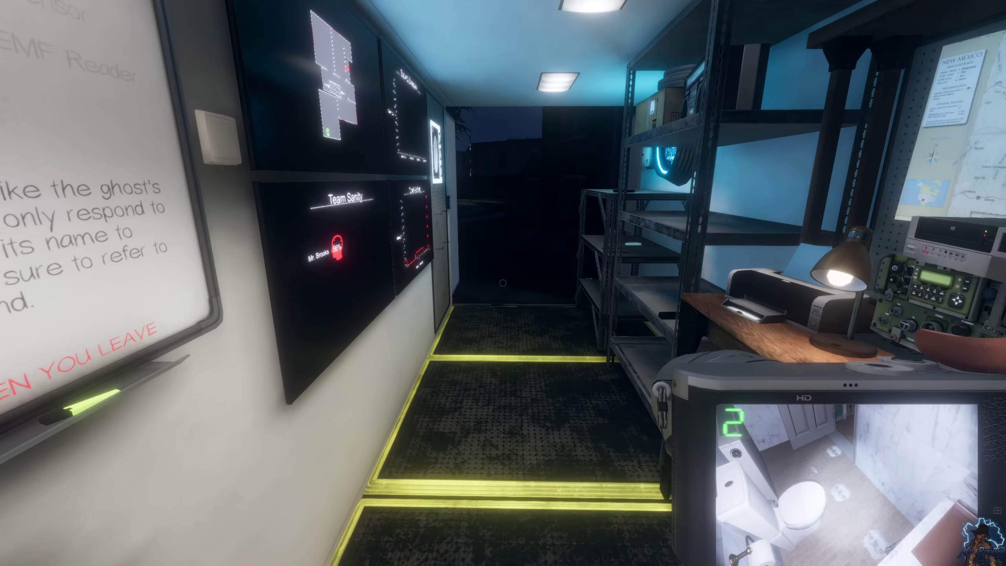
Open the journal and flip between the bathroom Photos and the Demon Evidence page.
key(j)
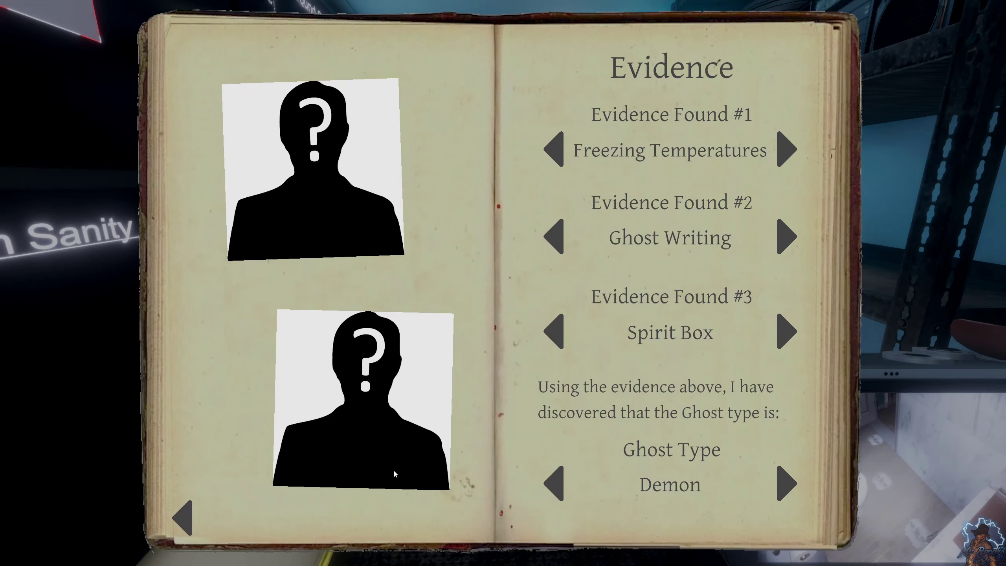
click(182, 518)
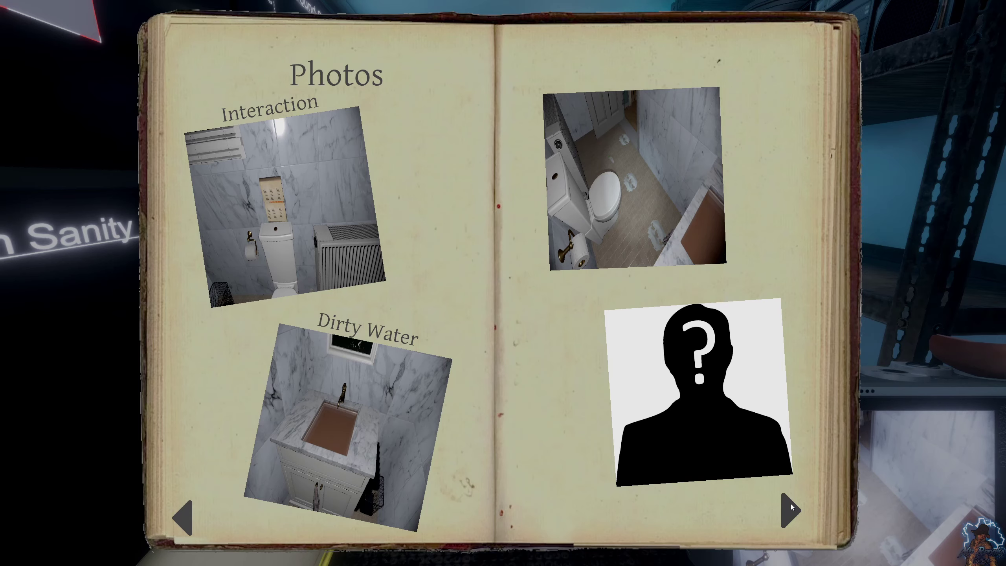
click(792, 507)
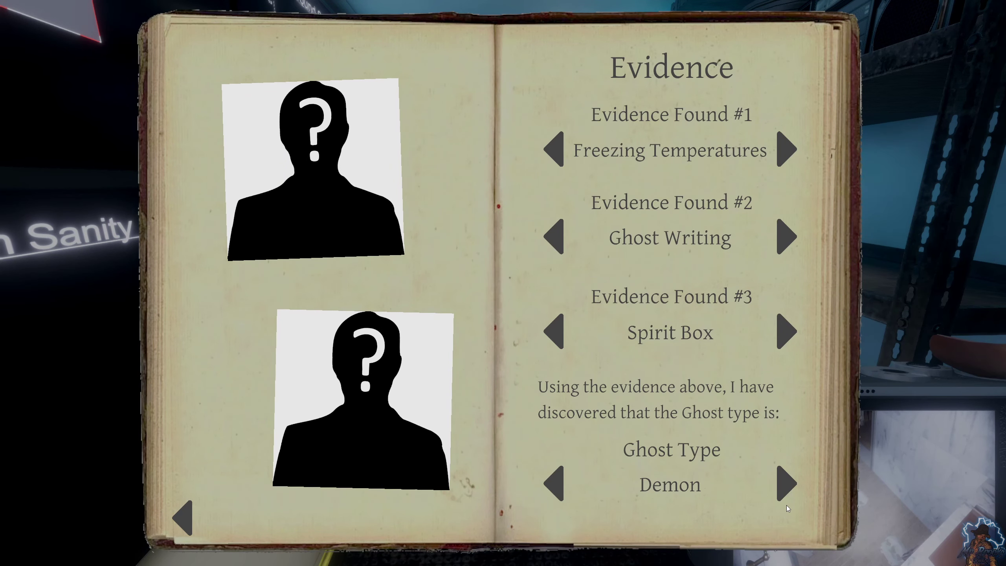
Close the journal, set down the video camera, and take the spirit box and a crucifix.
key(j)
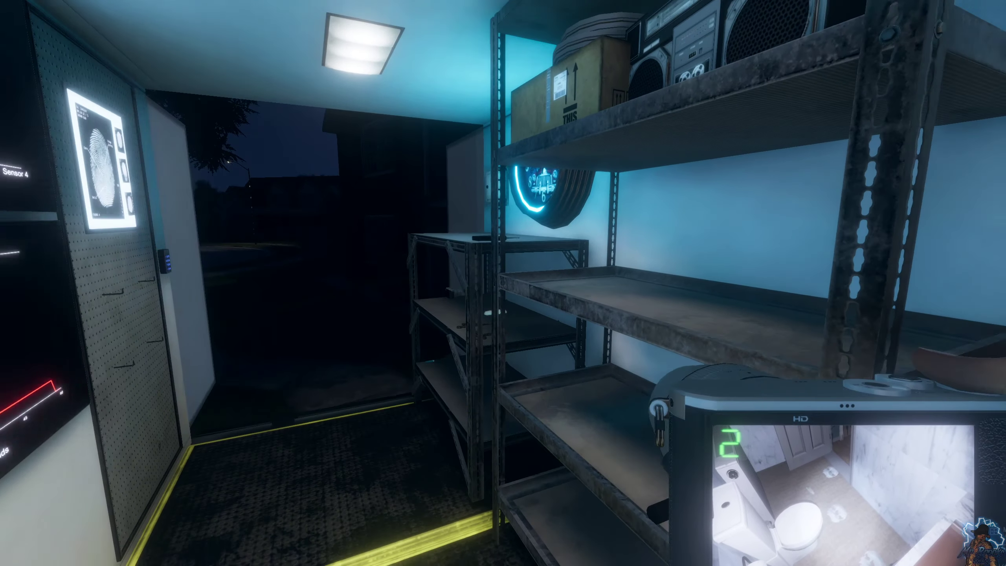
key(f)
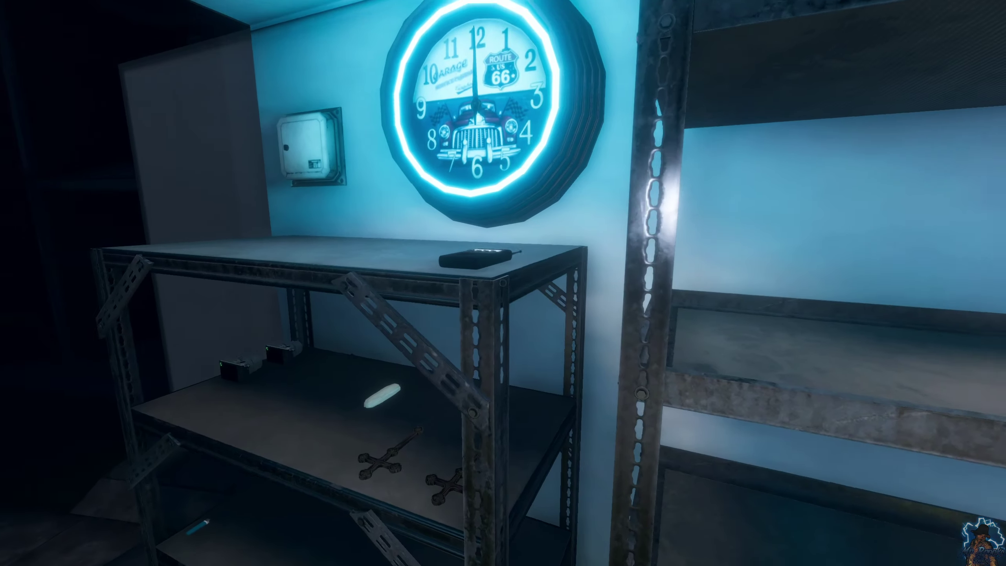
key(e)
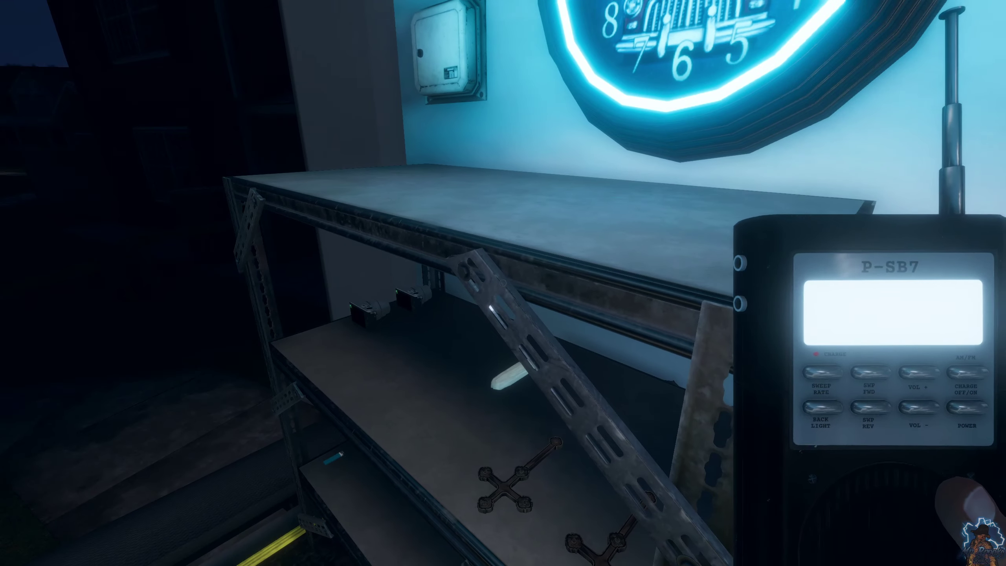
key(q)
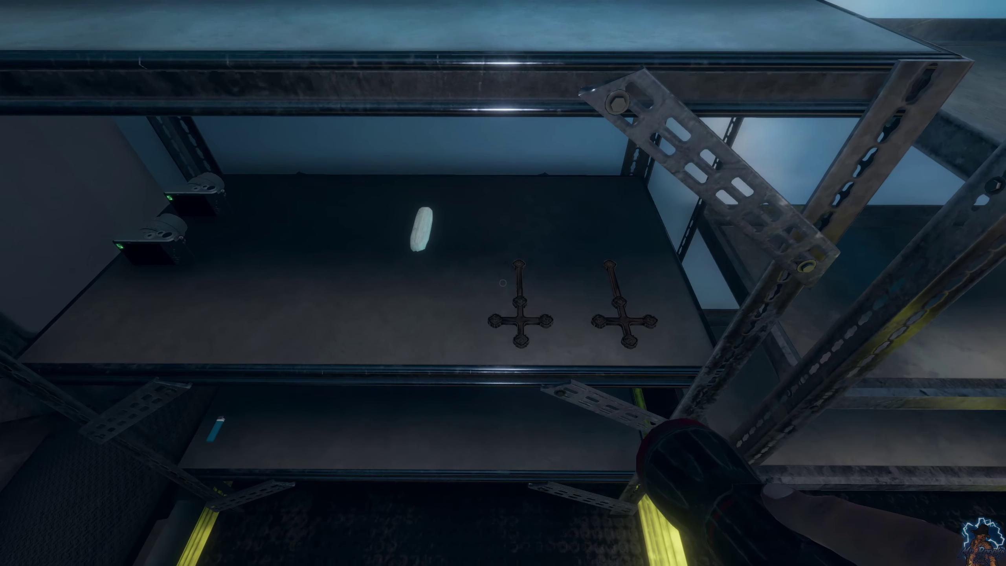
key(e)
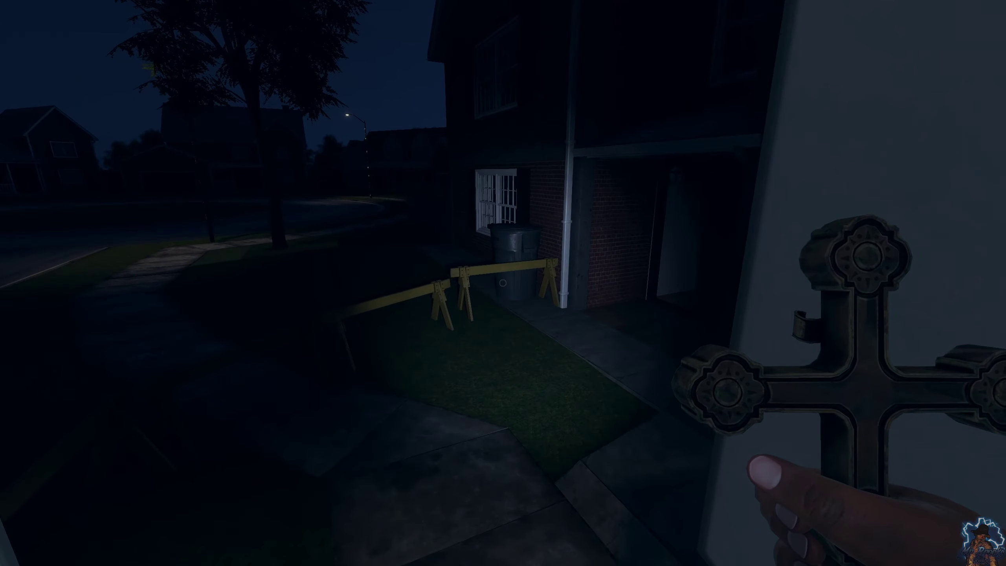
Carry the spirit box down the hallway and drop the crucifix at the bathroom doorway.
key(q)
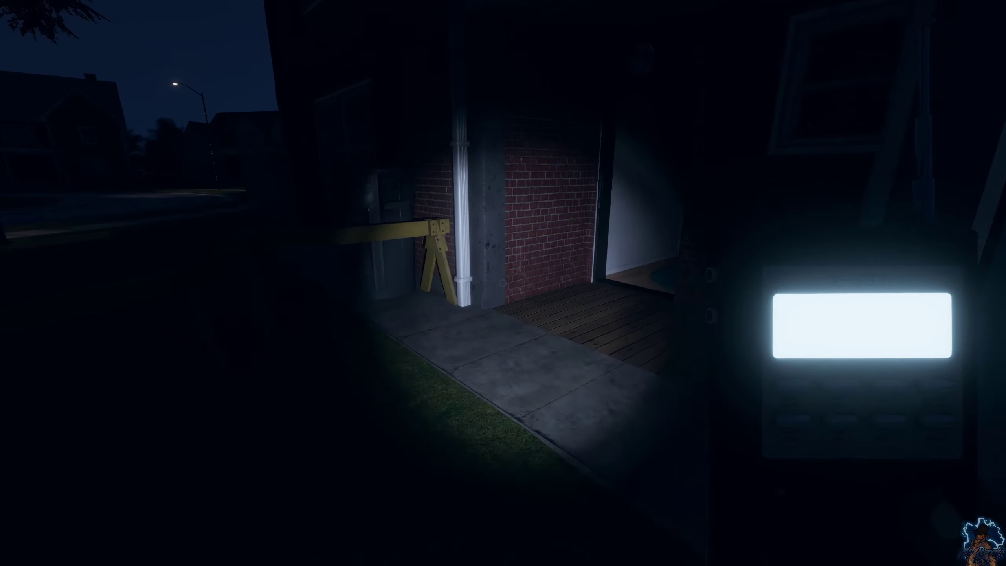
key(w)
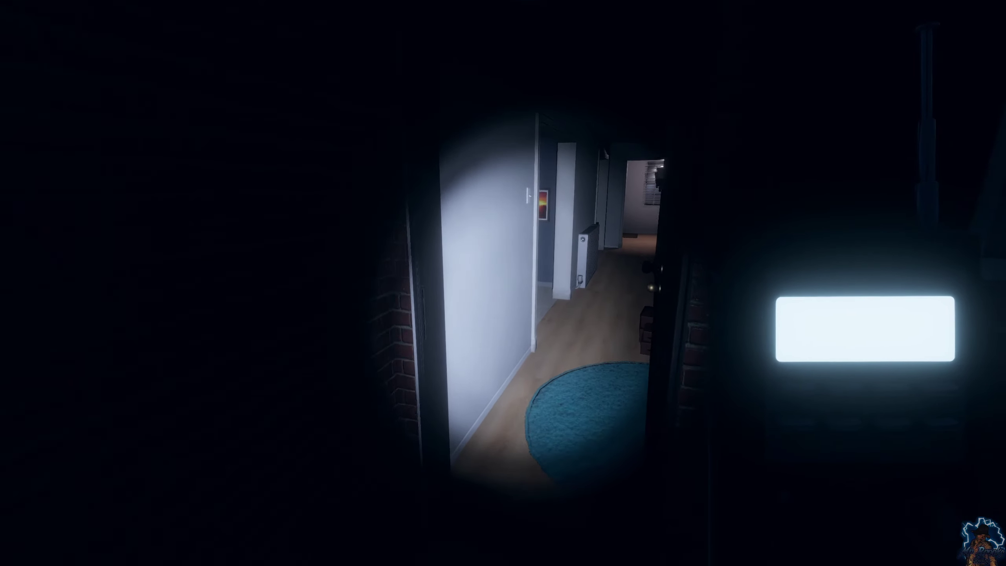
key(w)
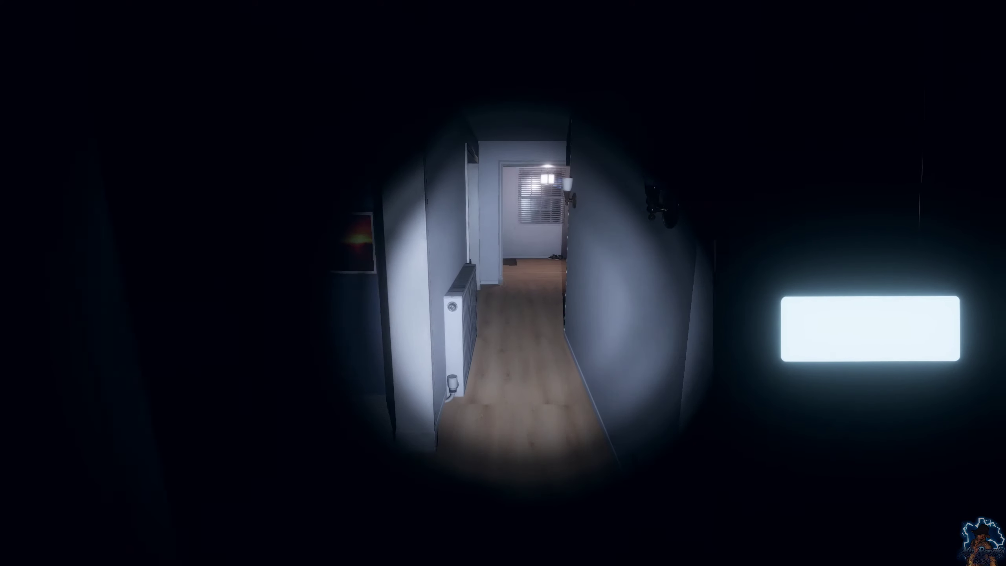
key(w)
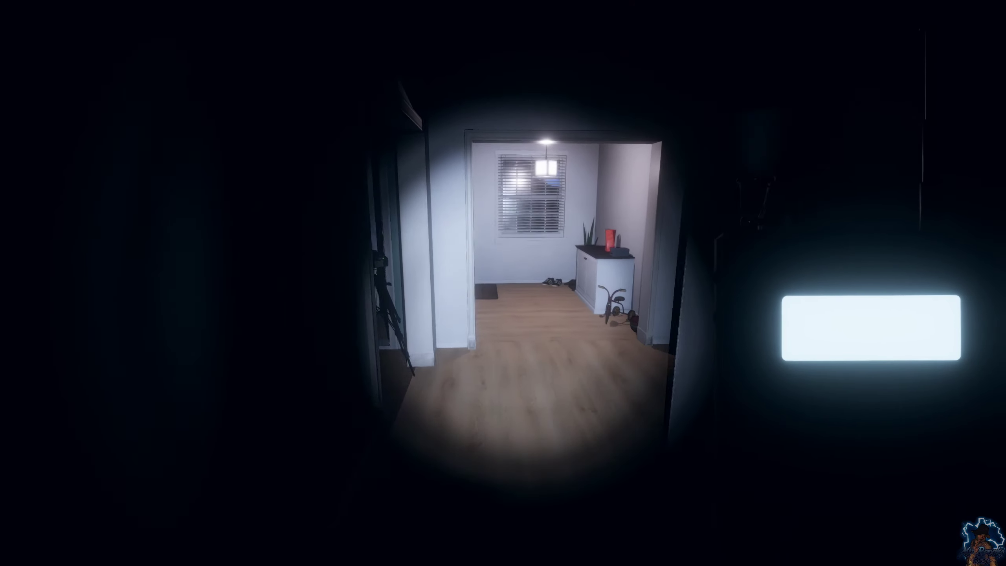
key(w)
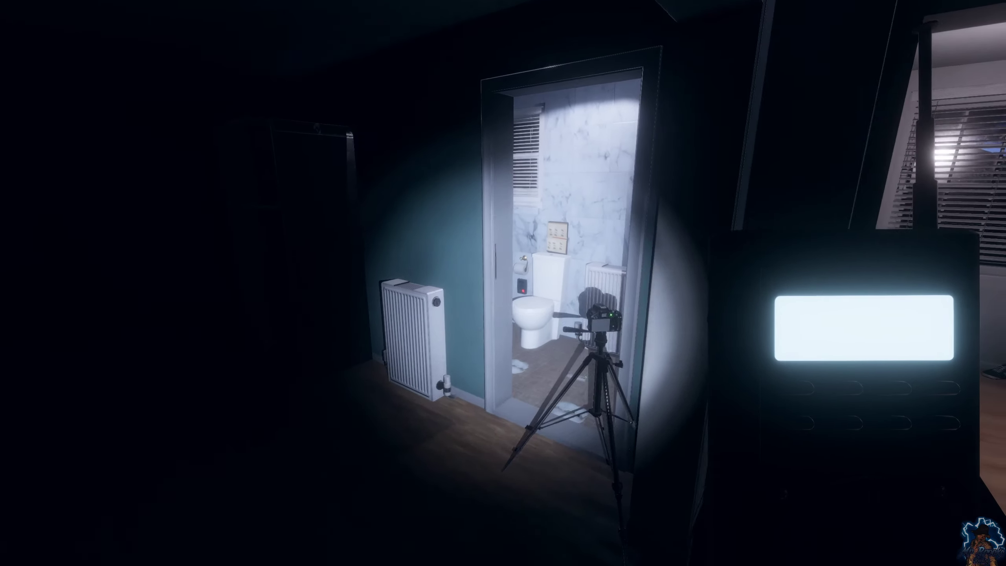
key(w)
key(q)
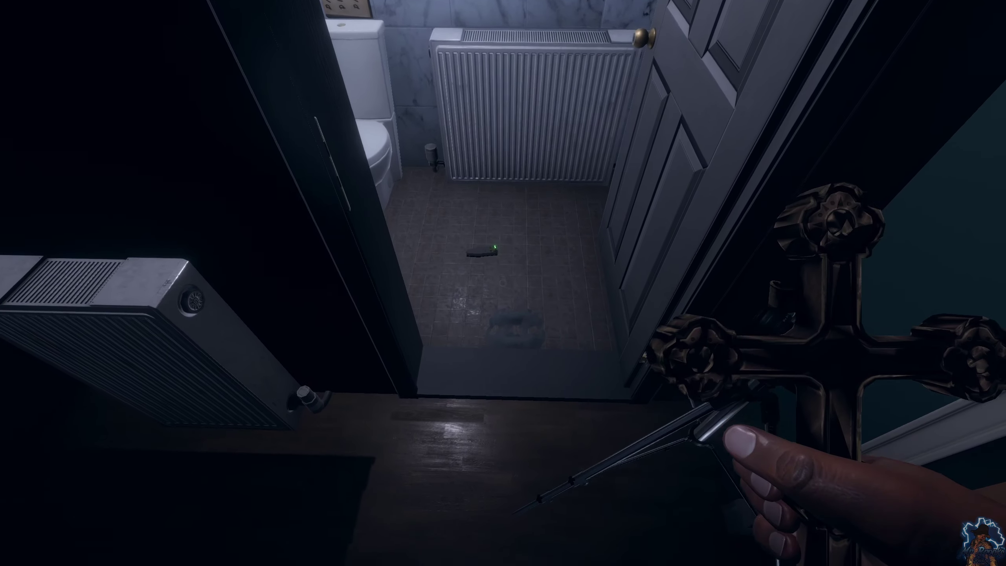
key(w)
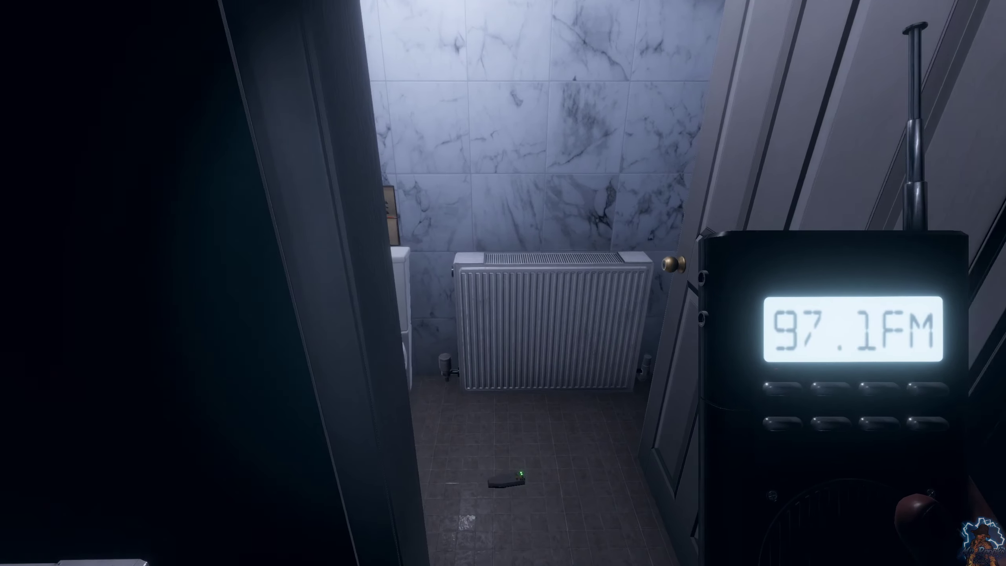
Scan with the spirit box in and around the bathroom doorway, then check the journal.
key(s)
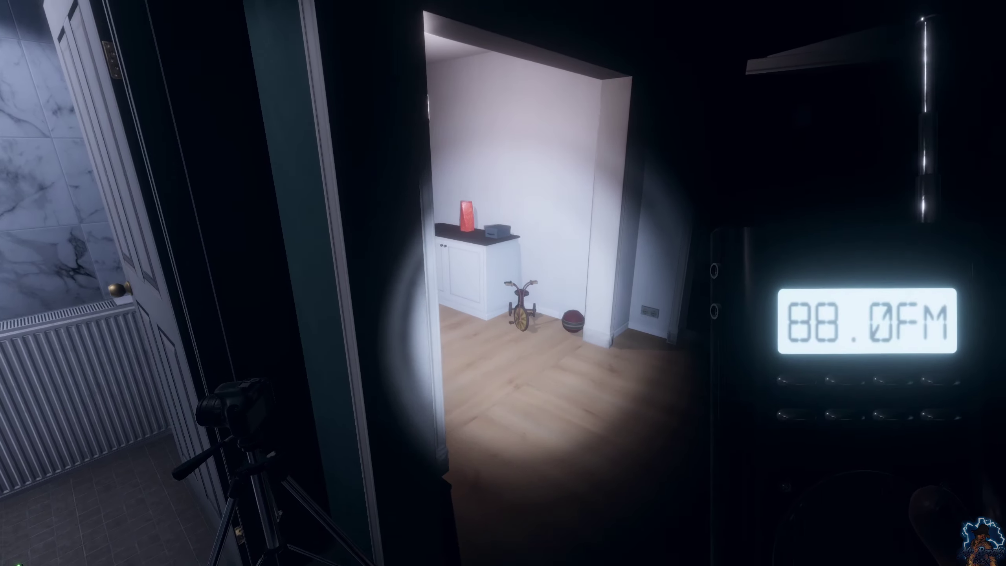
key(w)
key(w)
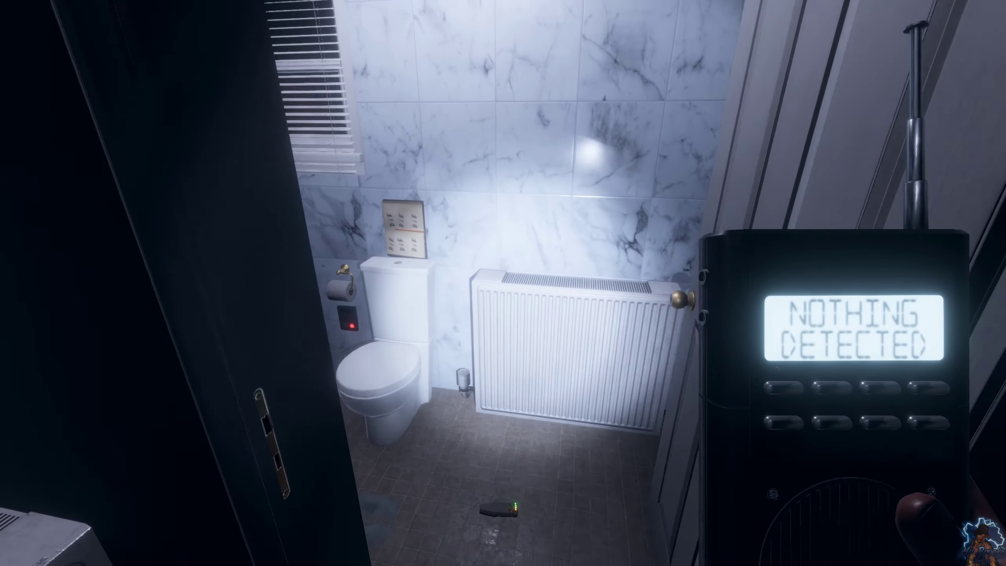
key(s)
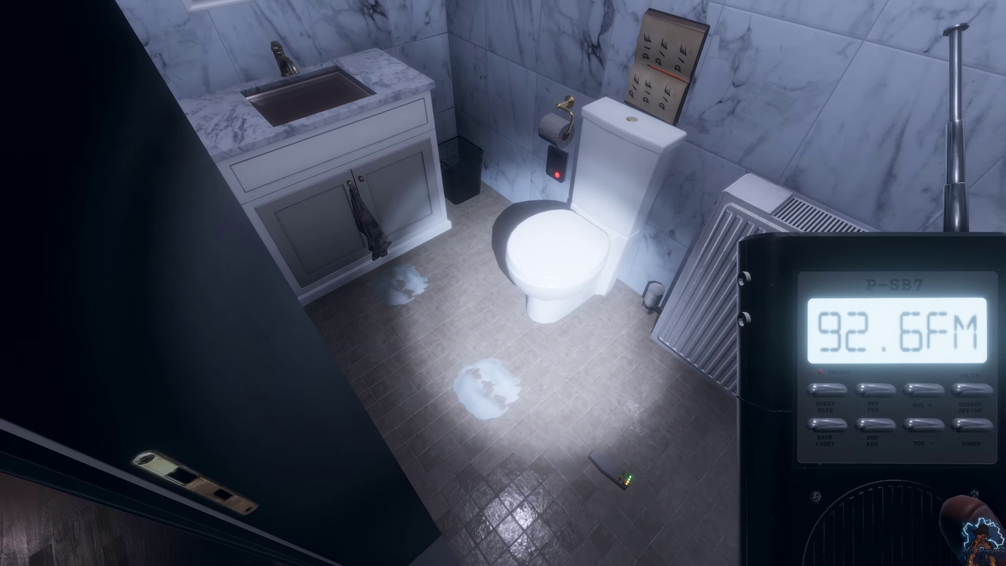
key(s)
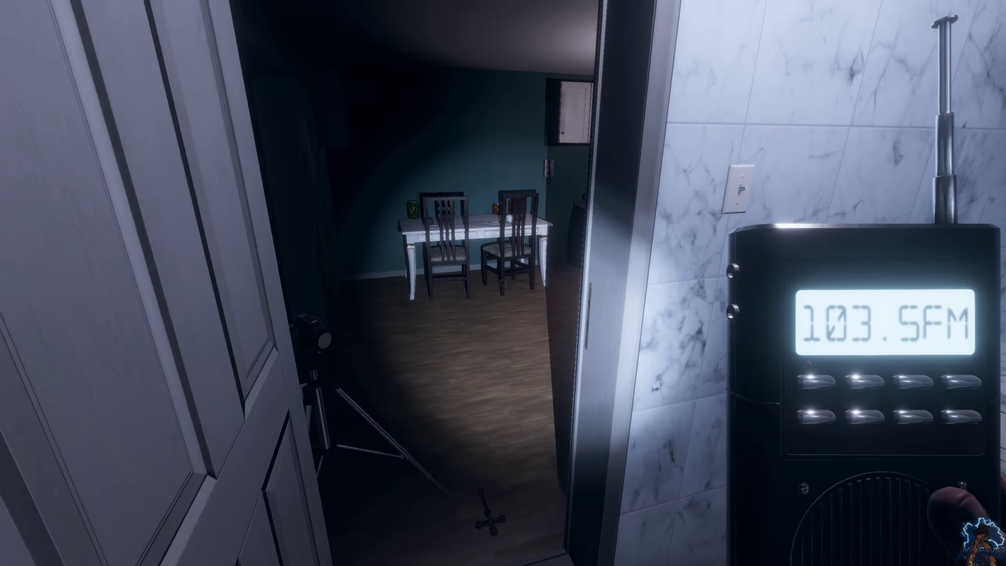
key(j)
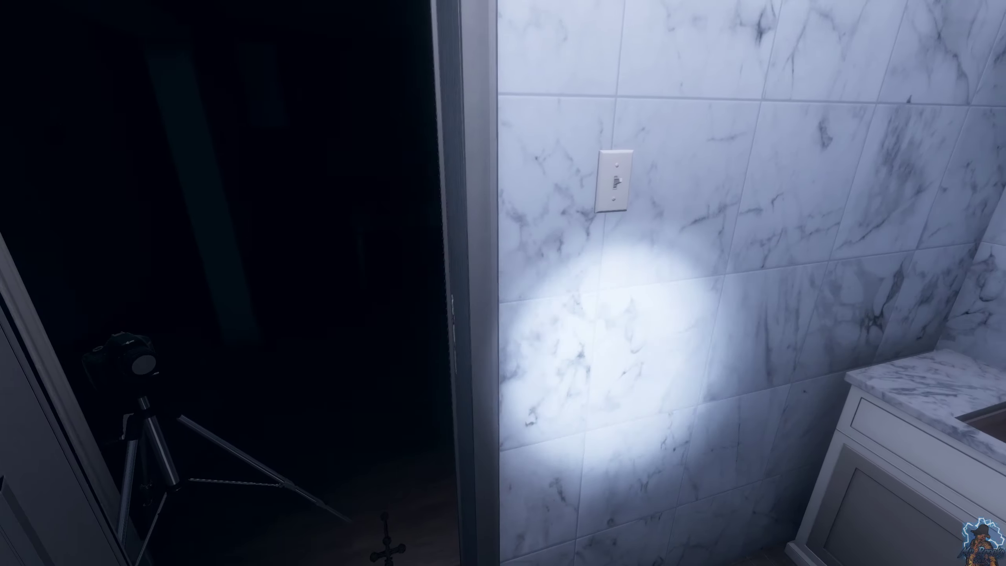
Walk from the doorway through the dining area toward the kitchen.
key(w)
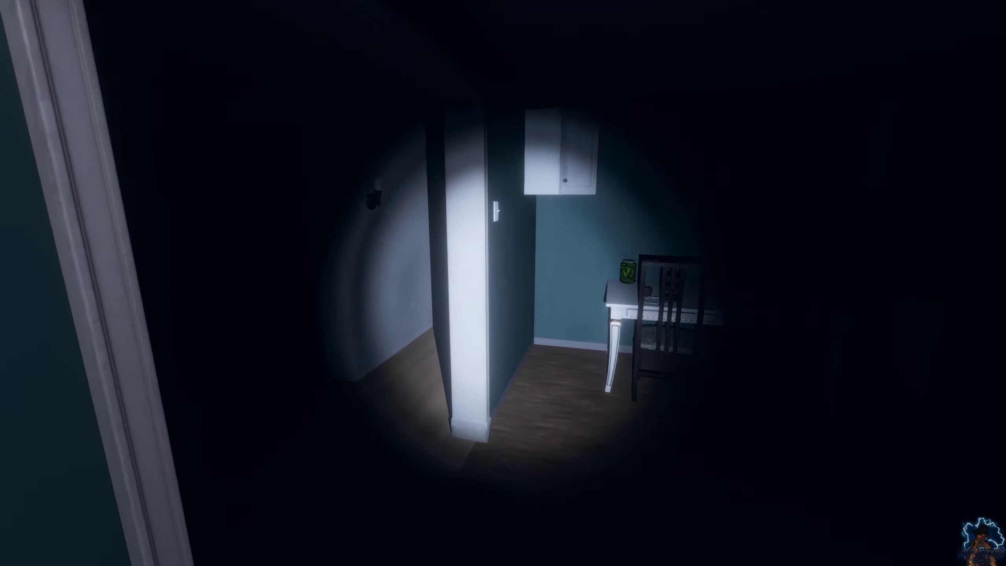
key(w)
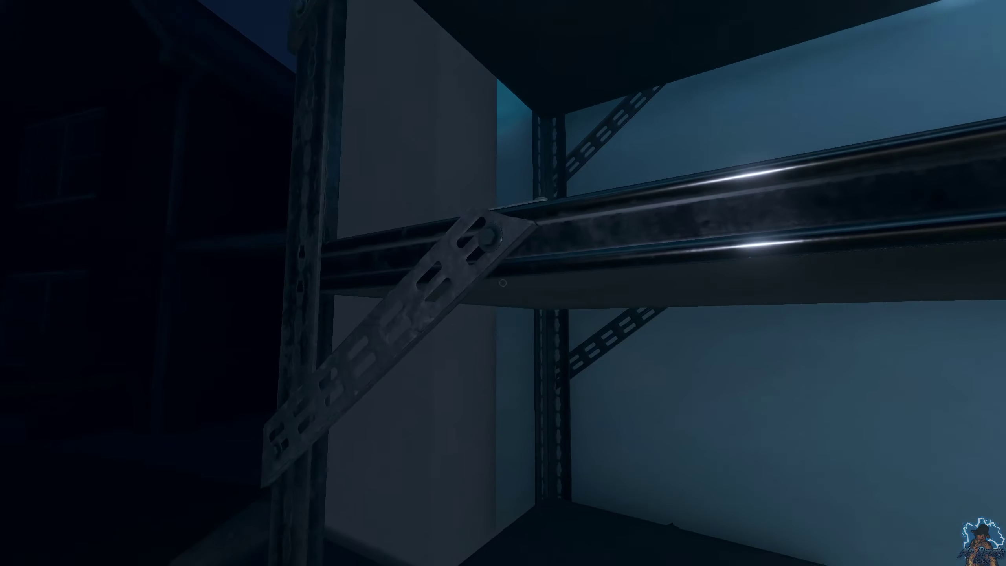
Grab a video camera and a crucifix off the shelf, then view the journal's Gathering Evidence page.
key(s)
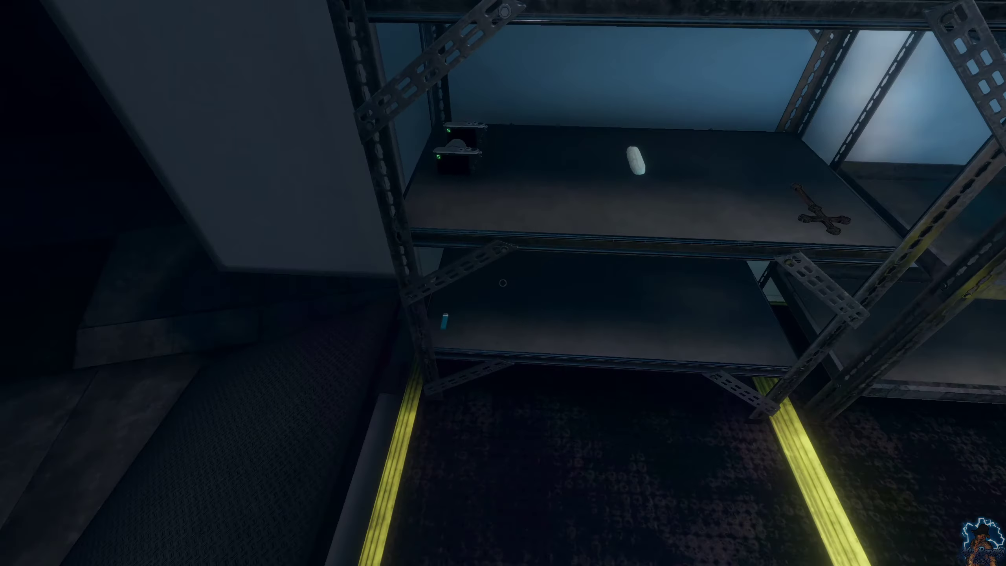
key(w)
key(e)
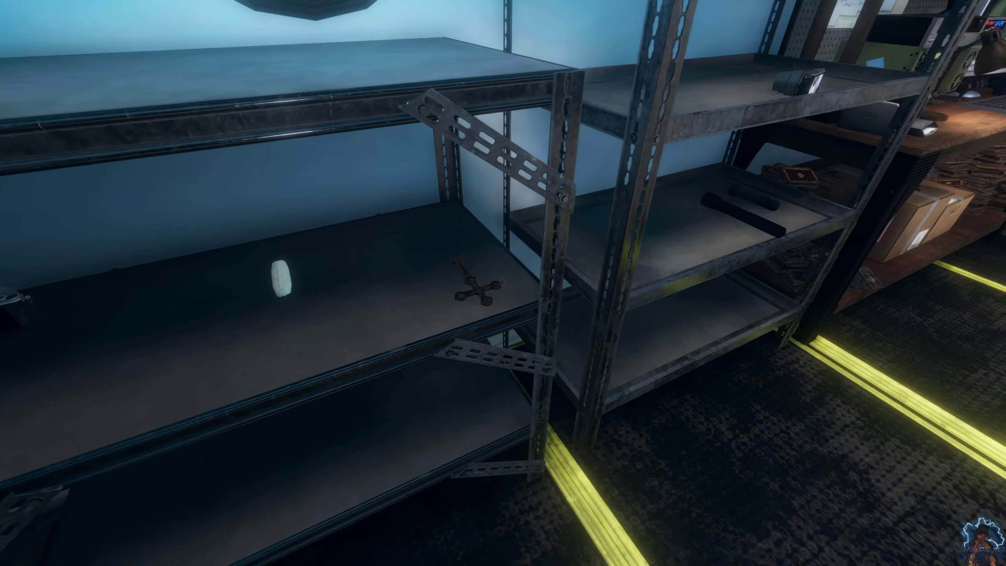
key(e)
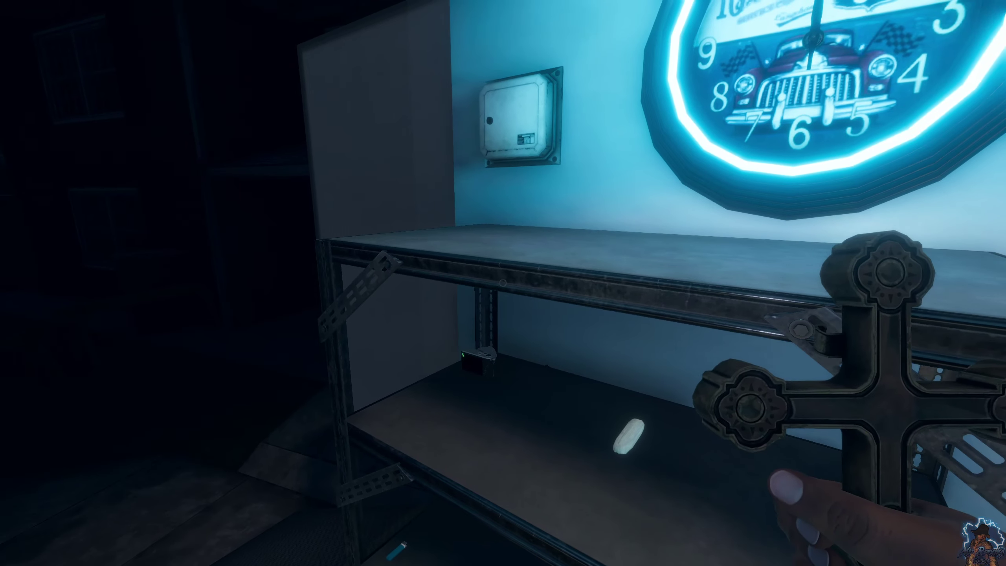
key(j)
Page back to the Demon journal entry, close the journal, and hold the video camera.
click(183, 507)
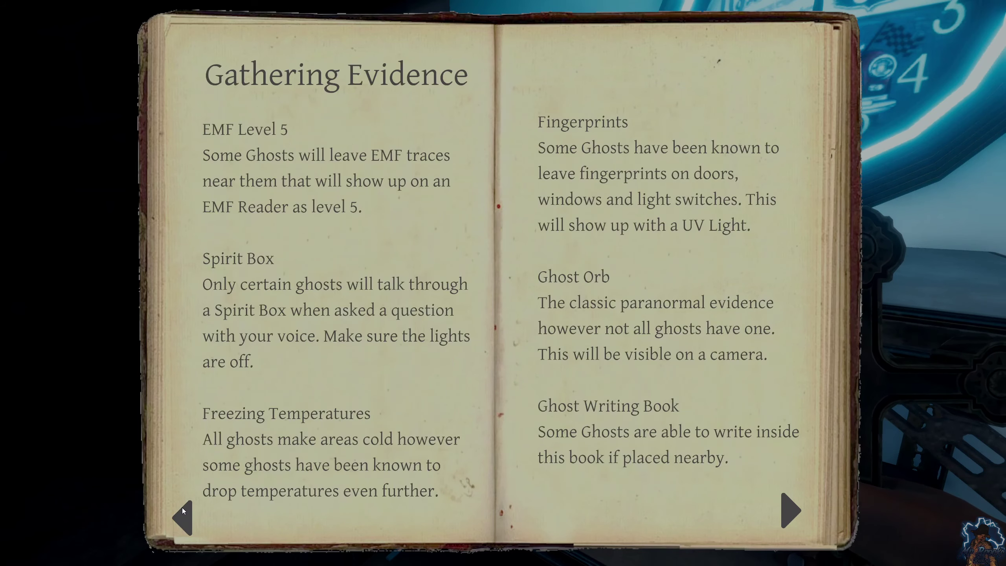
click(181, 510)
click(180, 510)
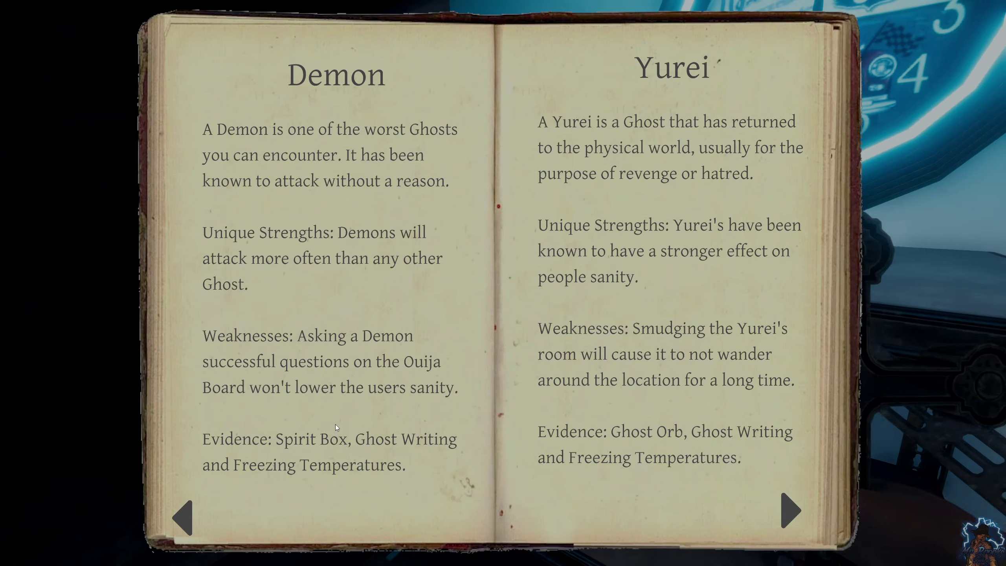
key(j)
key(q)
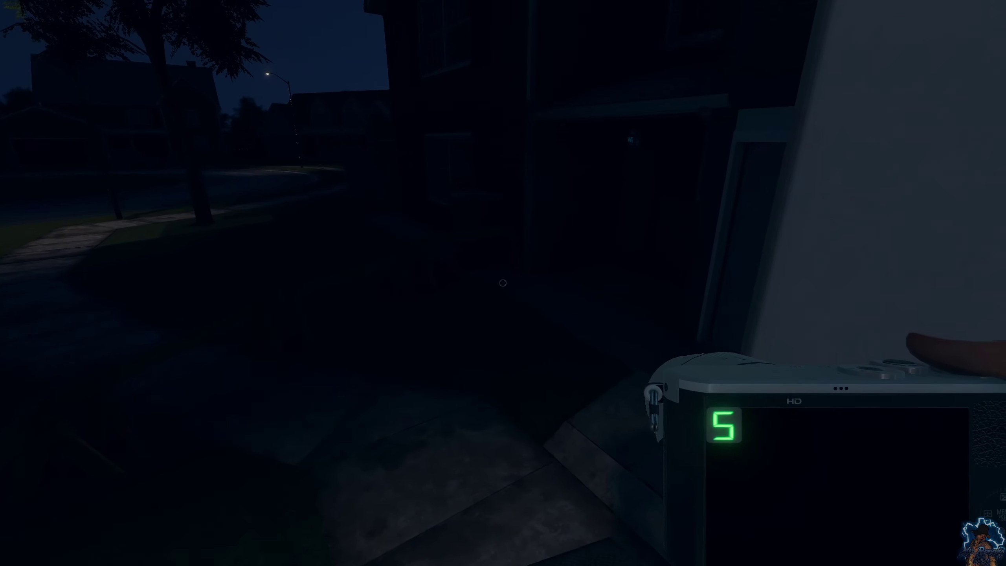
Check the van's desk monitor, then walk out the rear doorway toward the house.
key(w)
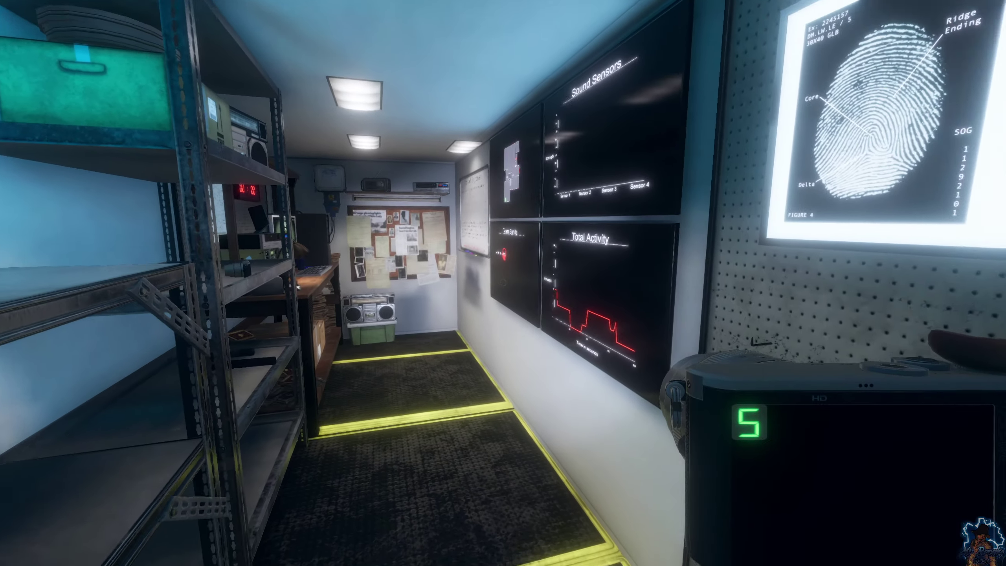
key(w)
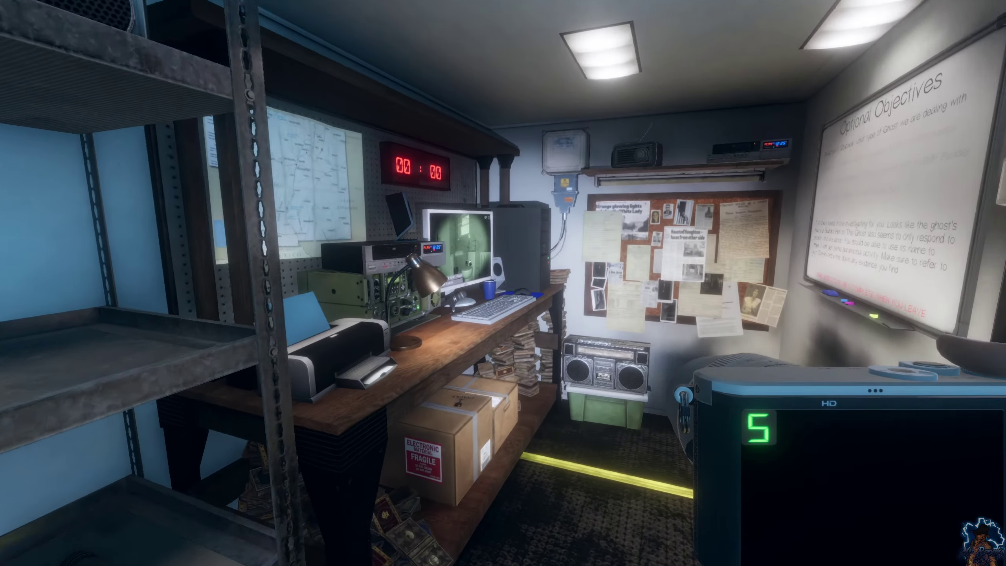
key(w)
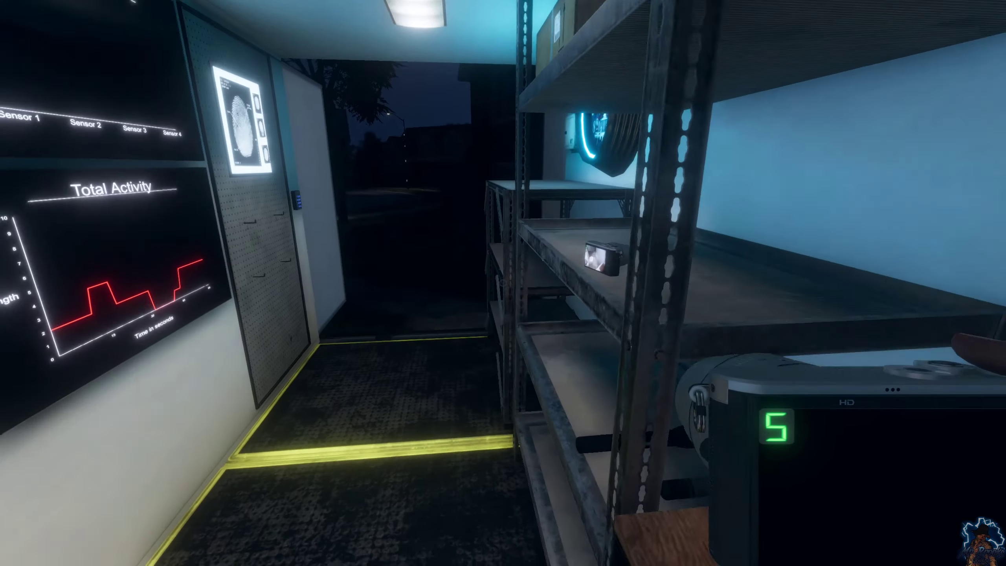
key(w)
key(w)
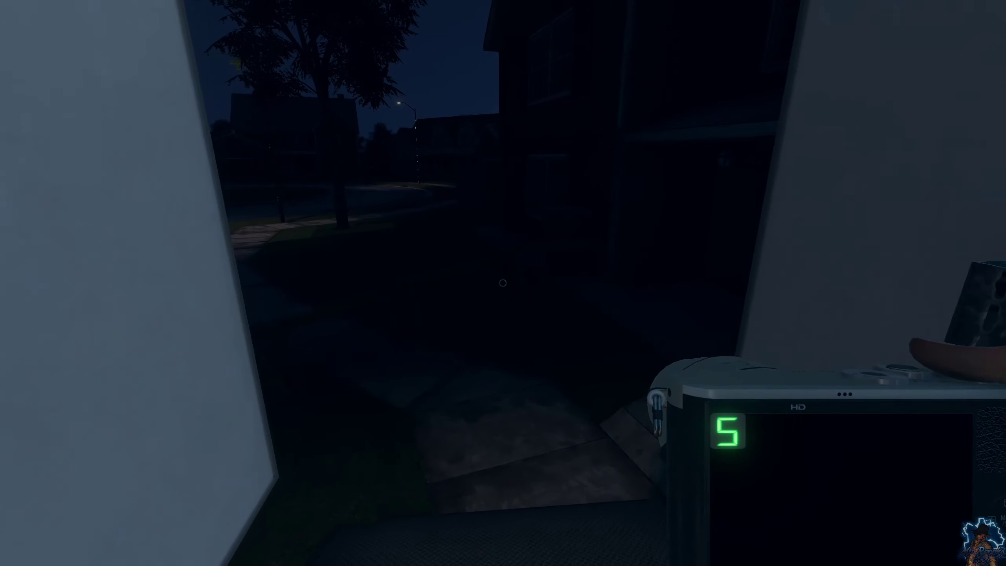
Walk down the hallway past the child's room to the crucifix on the bathroom floor.
key(w)
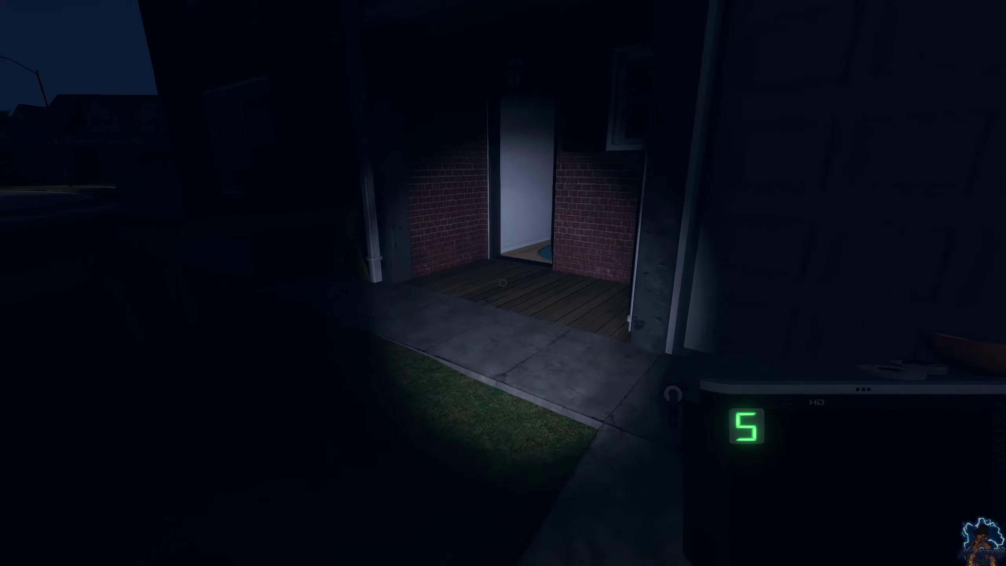
key(w)
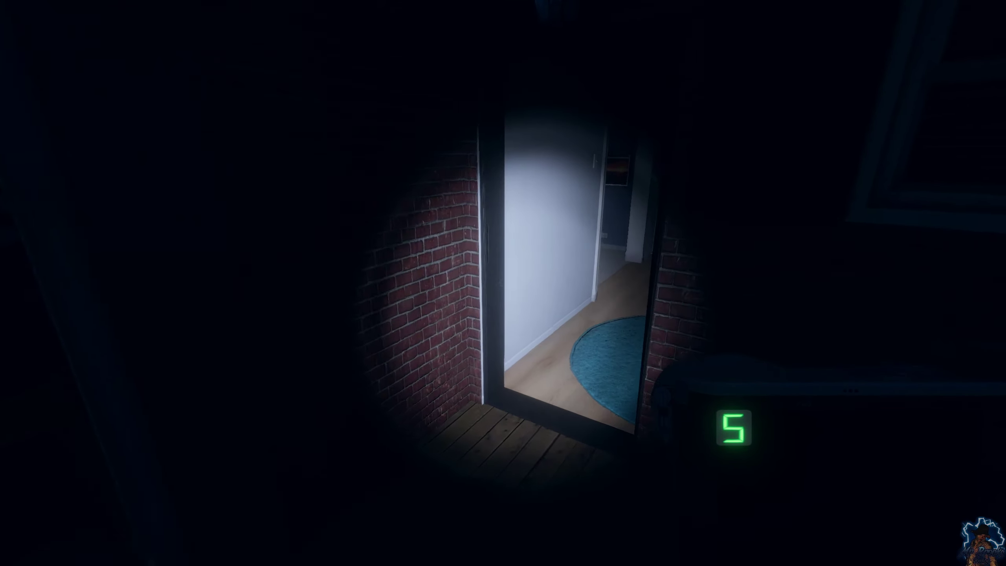
key(w)
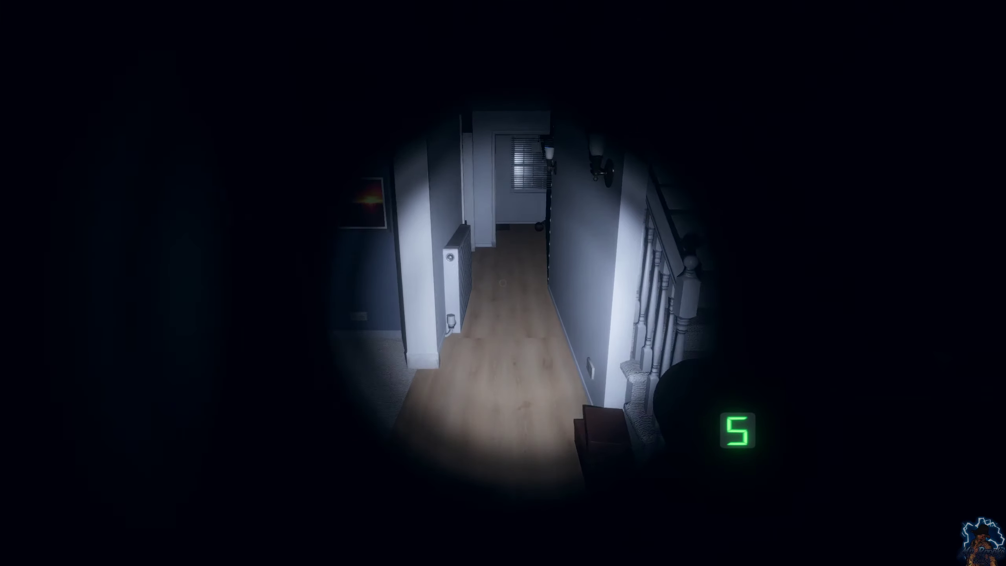
key(w)
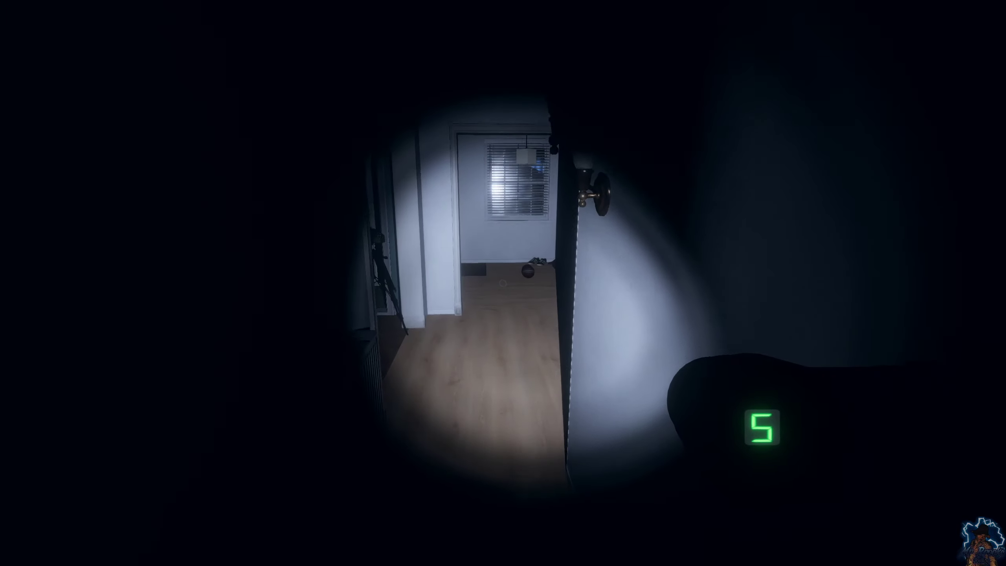
key(q)
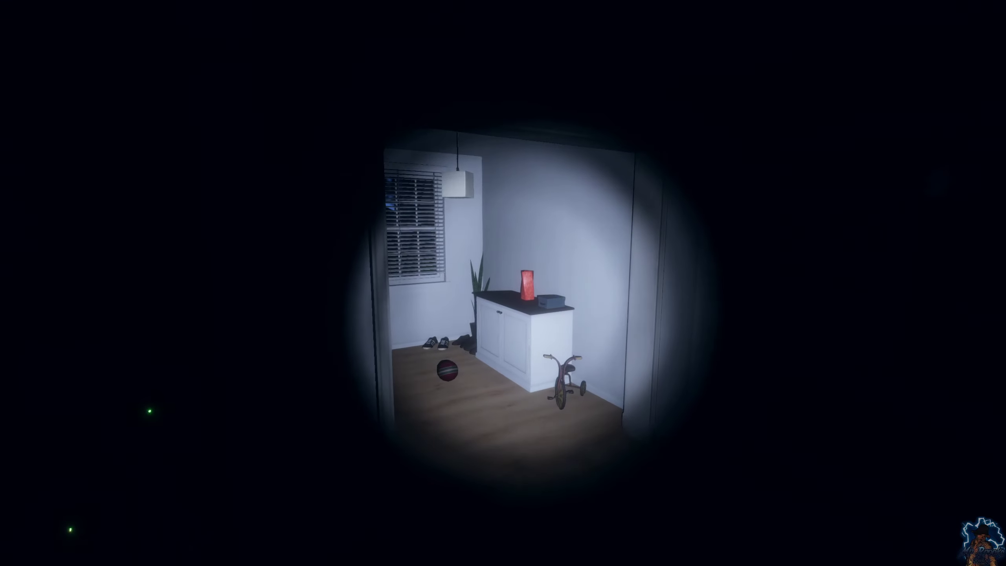
key(q)
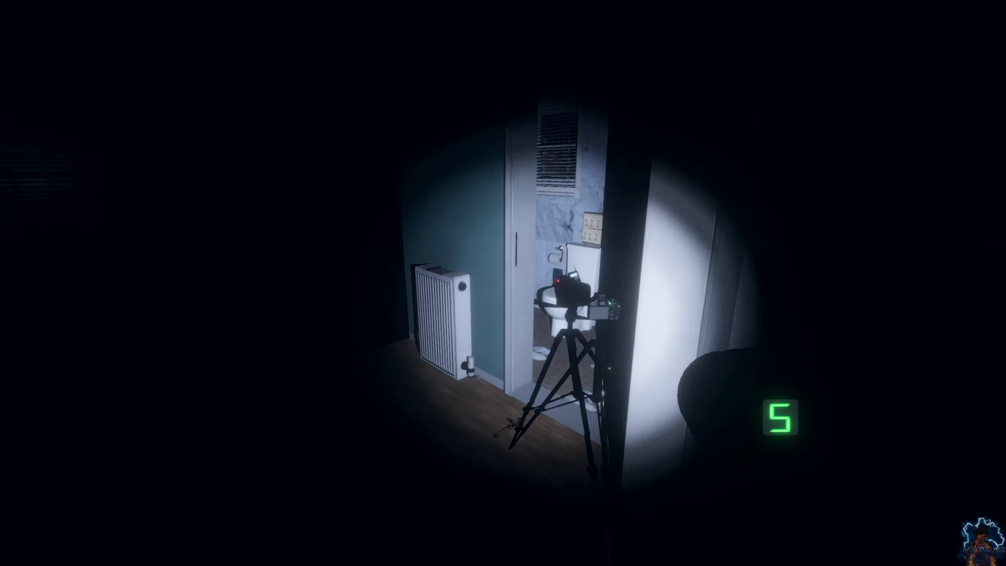
key(w)
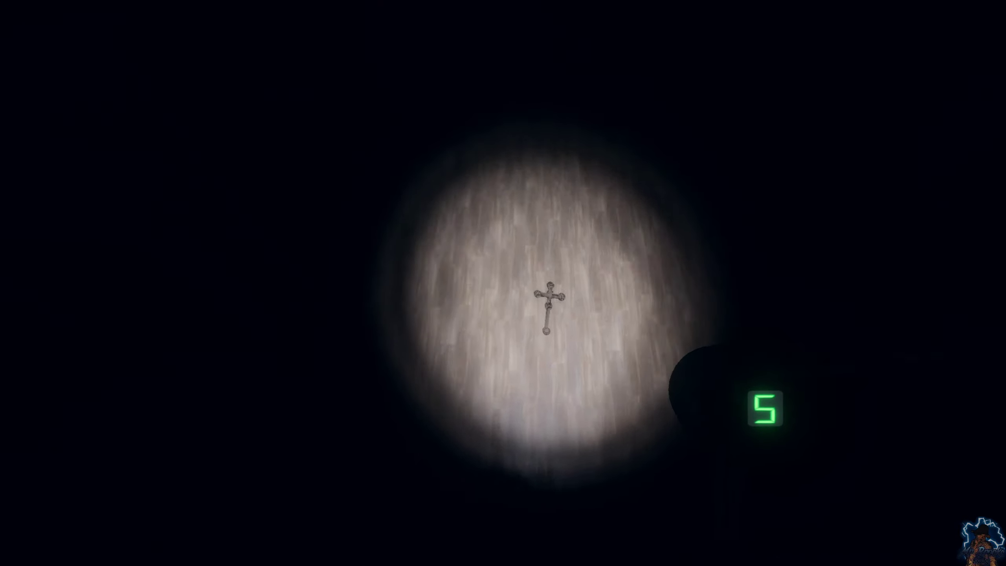
key(q)
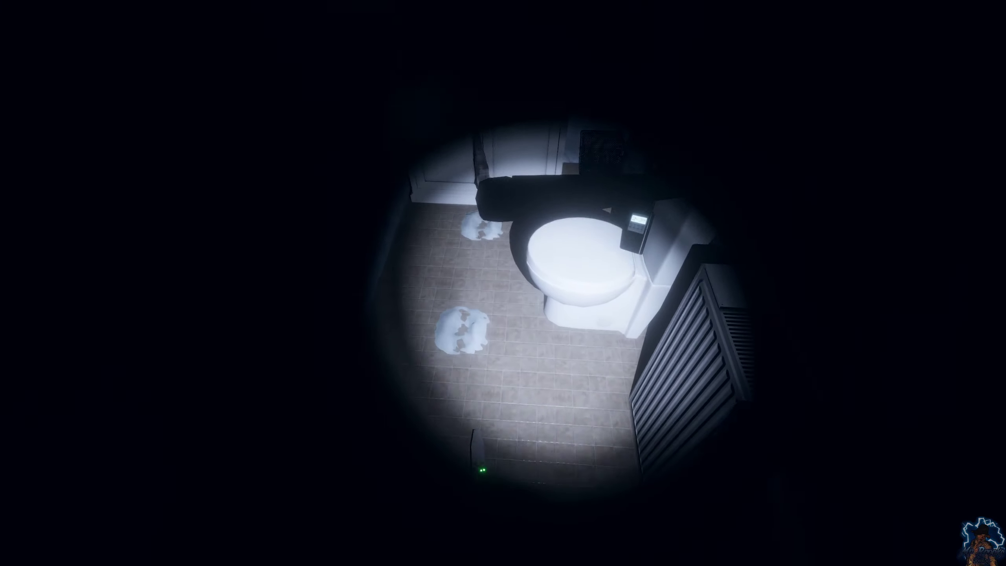
Recheck the bathroom toilet, hallway table and piano room, ending in the hallway facing the bathroom.
key(s)
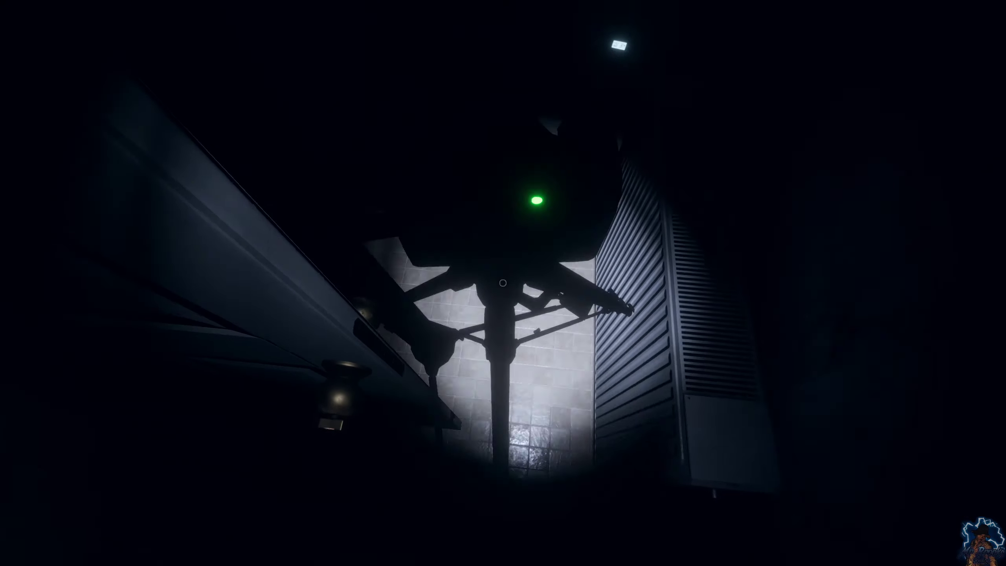
key(w)
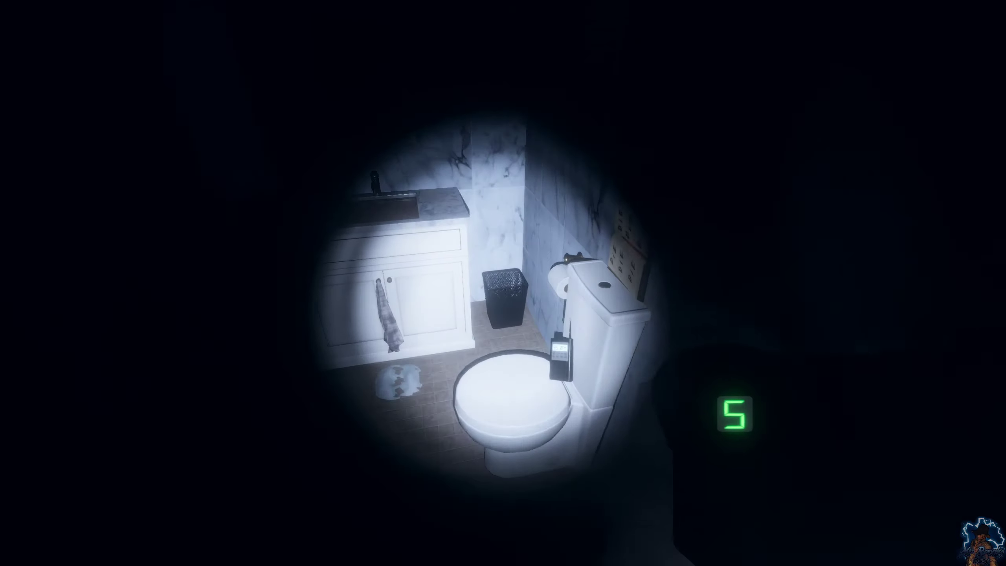
key(w)
key(w)
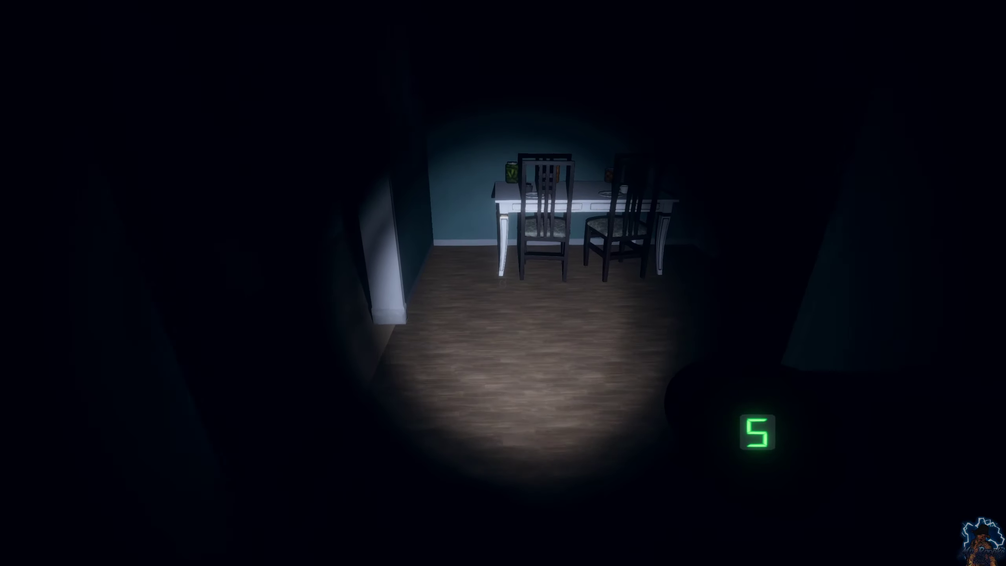
key(w)
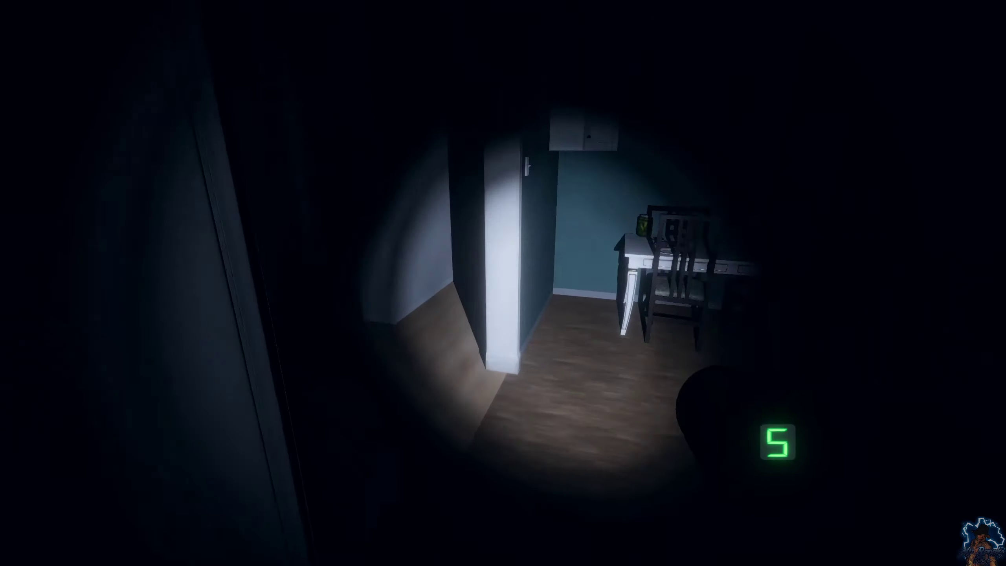
key(w)
key(w)
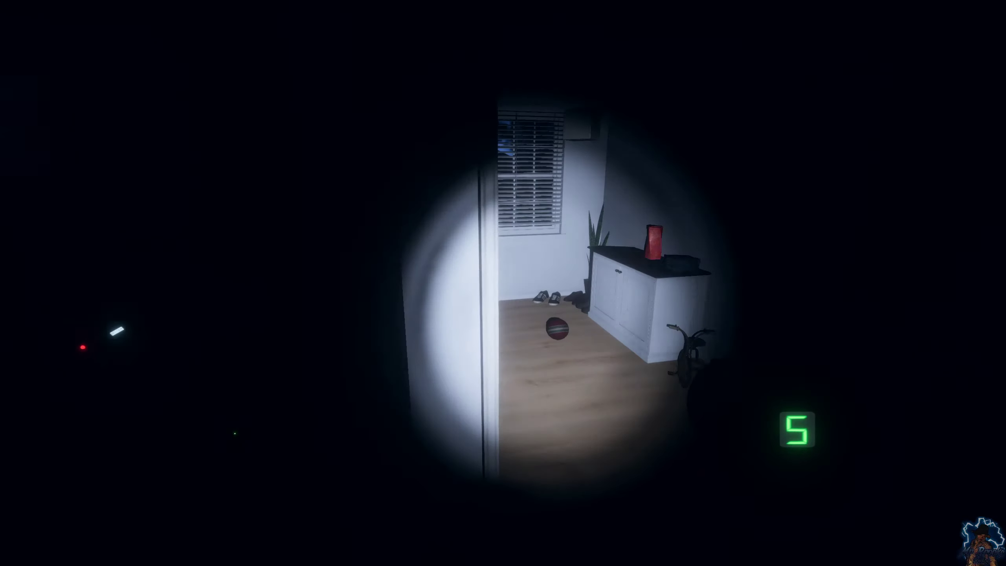
key(w)
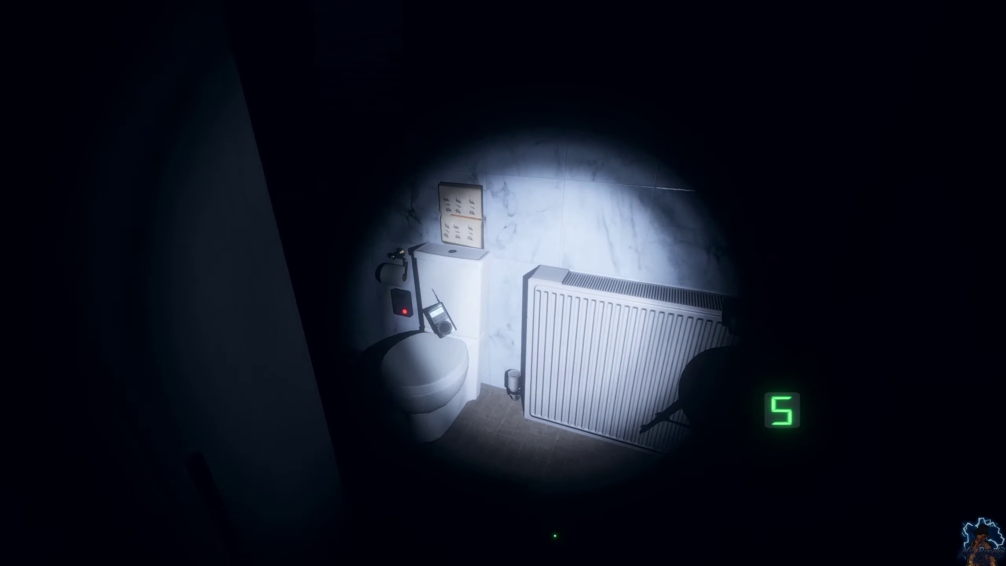
key(s)
key(w)
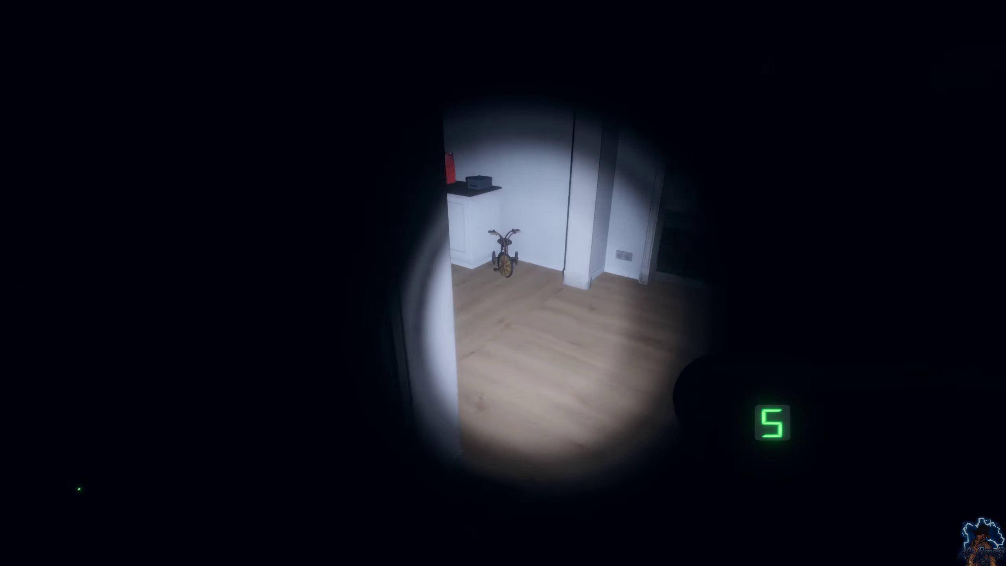
key(w)
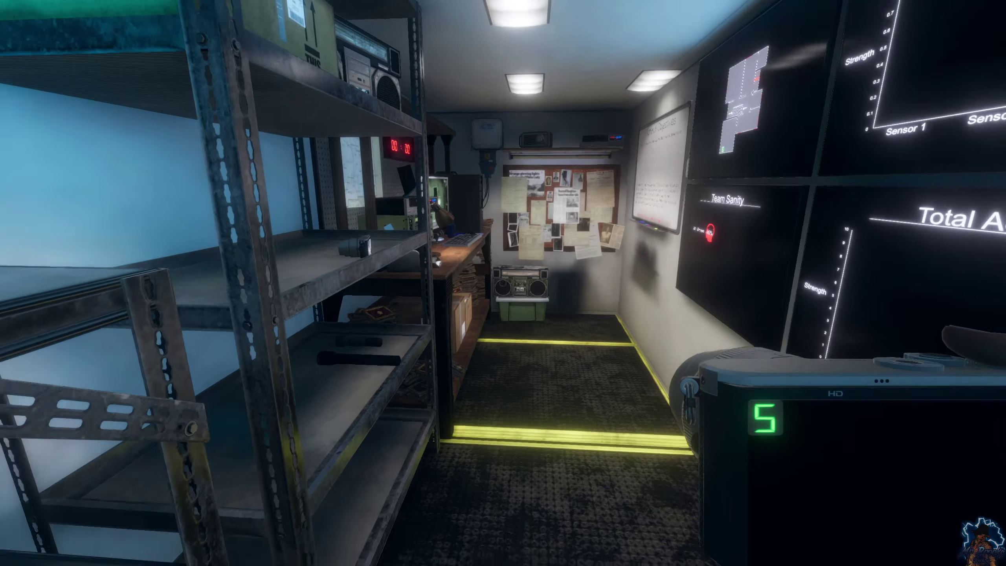
Set the video camera down on the van shelf and walk to the van door.
key(f)
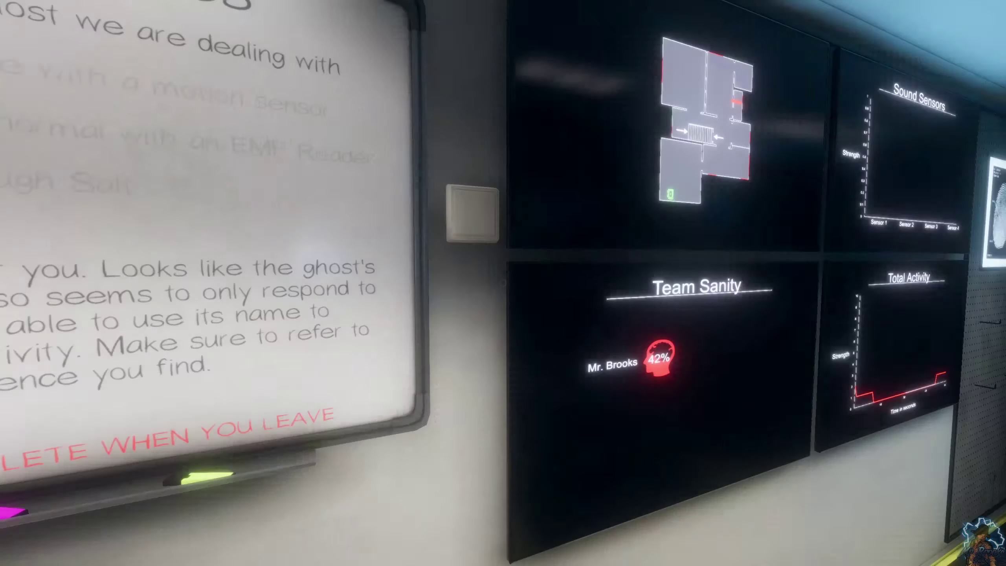
key(w)
key(w)
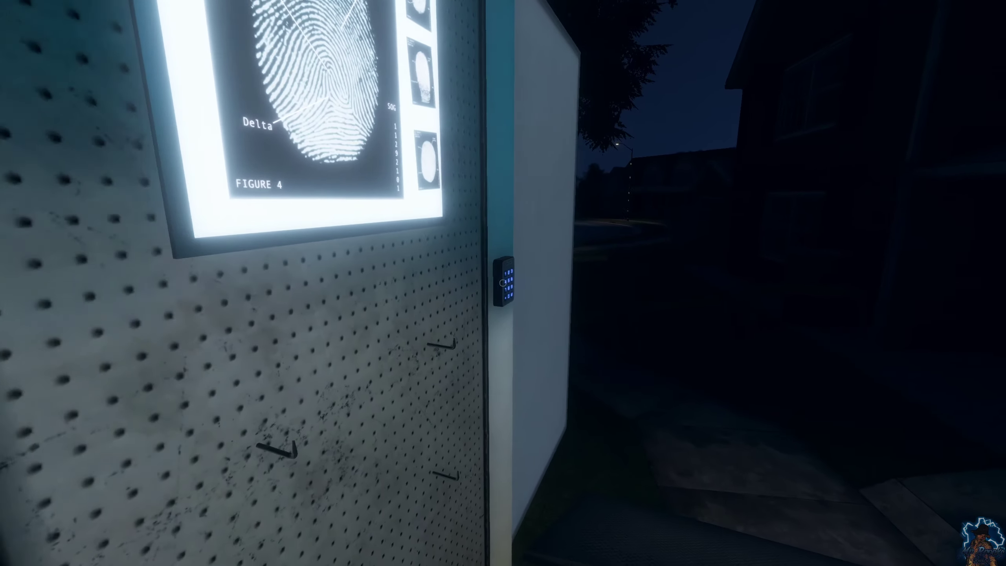
key(w)
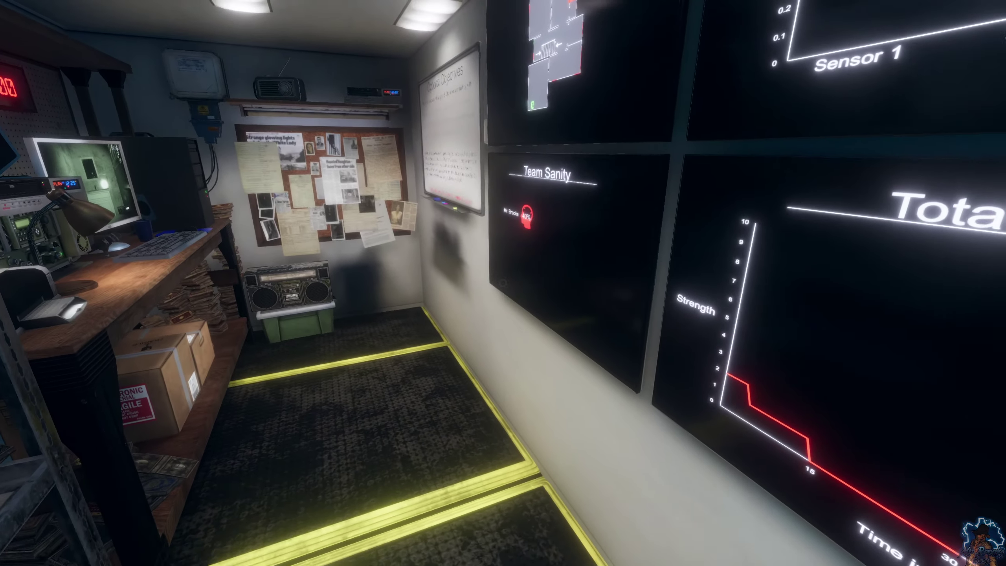